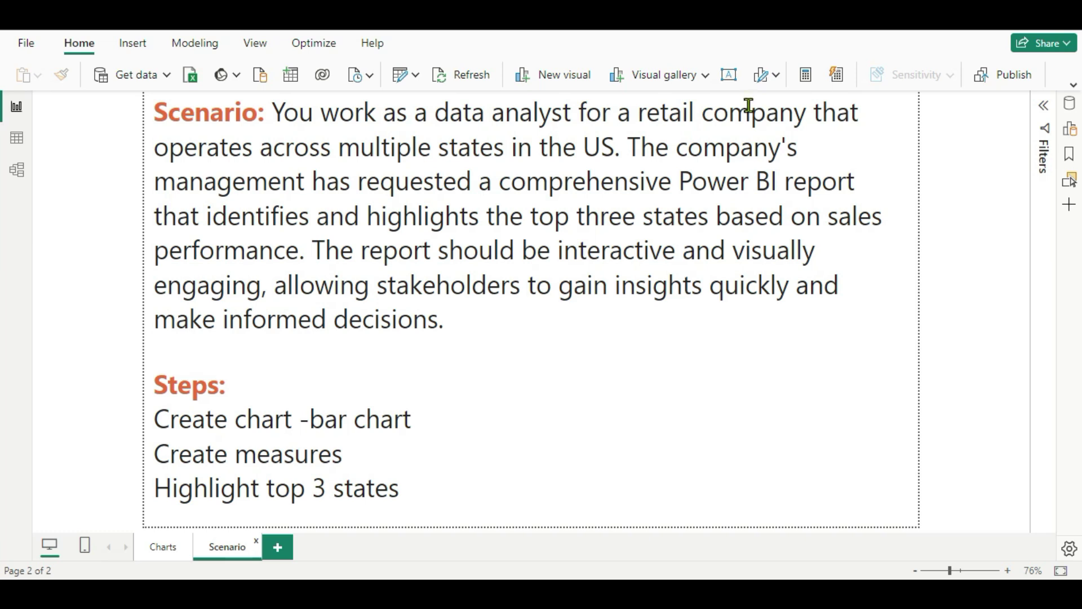
Step: Open the Charts page and examine the highlighted top three states in the Sales by State bar chart
left_click(161, 550)
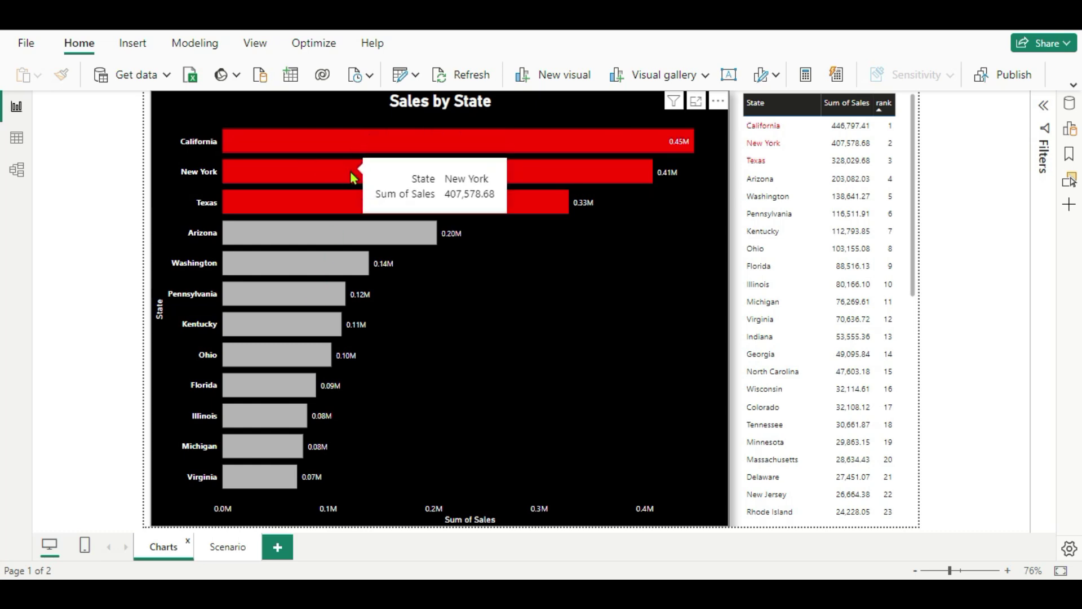
mouse_move(347, 208)
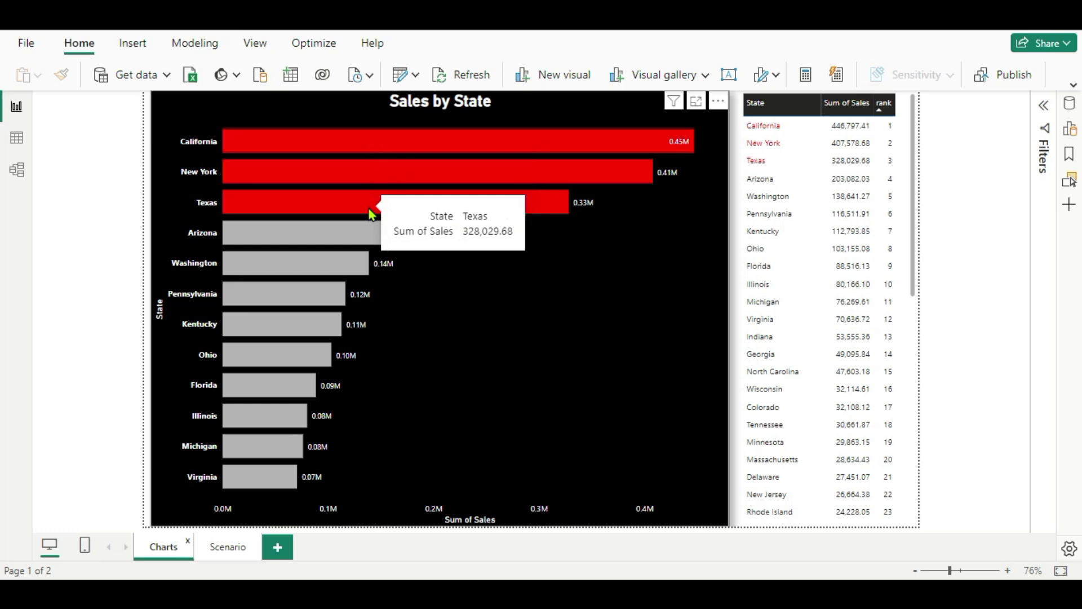
mouse_move(397, 182)
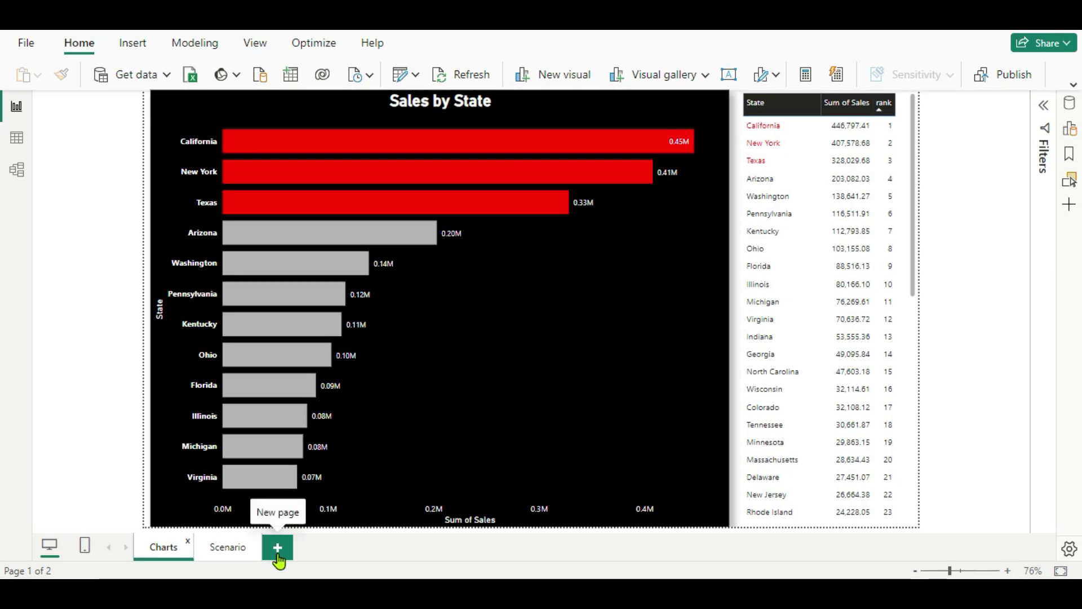
Step: Add a new report page and insert a clustered bar chart, enlarged to over half the page width
left_click(278, 558)
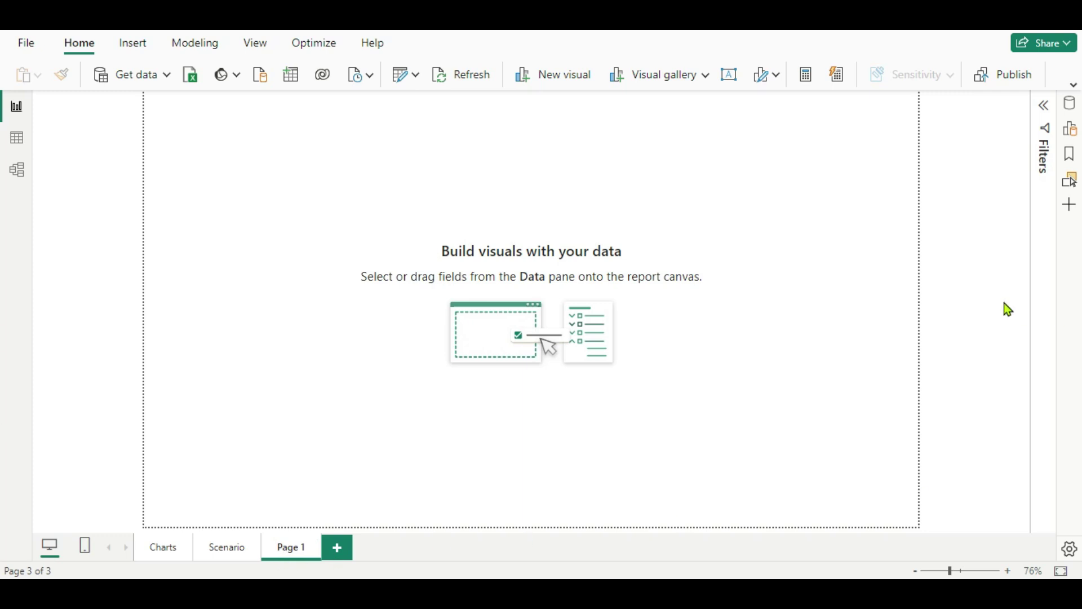
left_click(1069, 110)
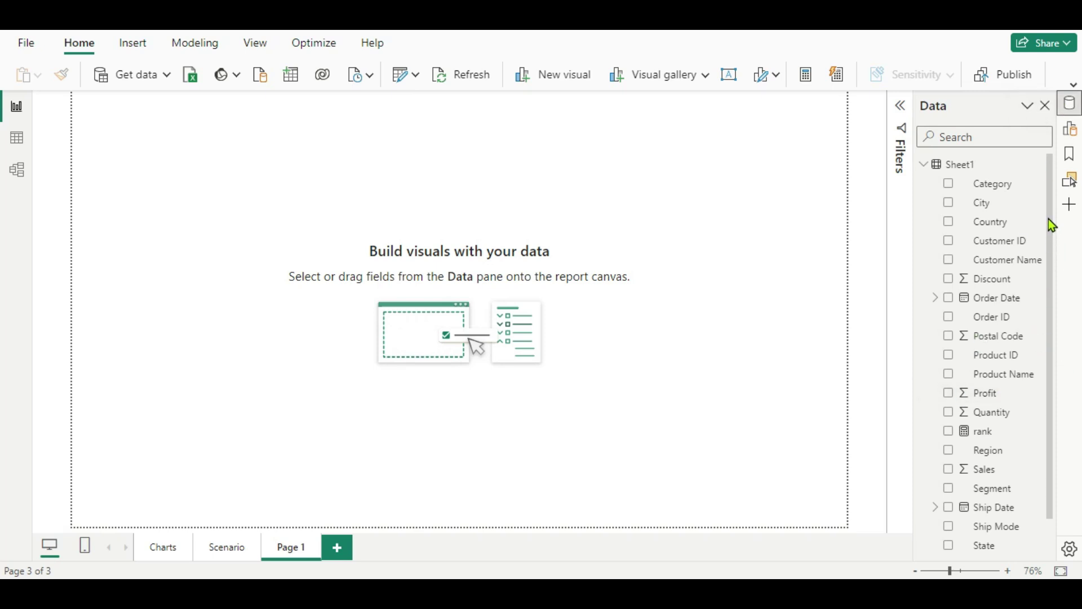
left_click(703, 78)
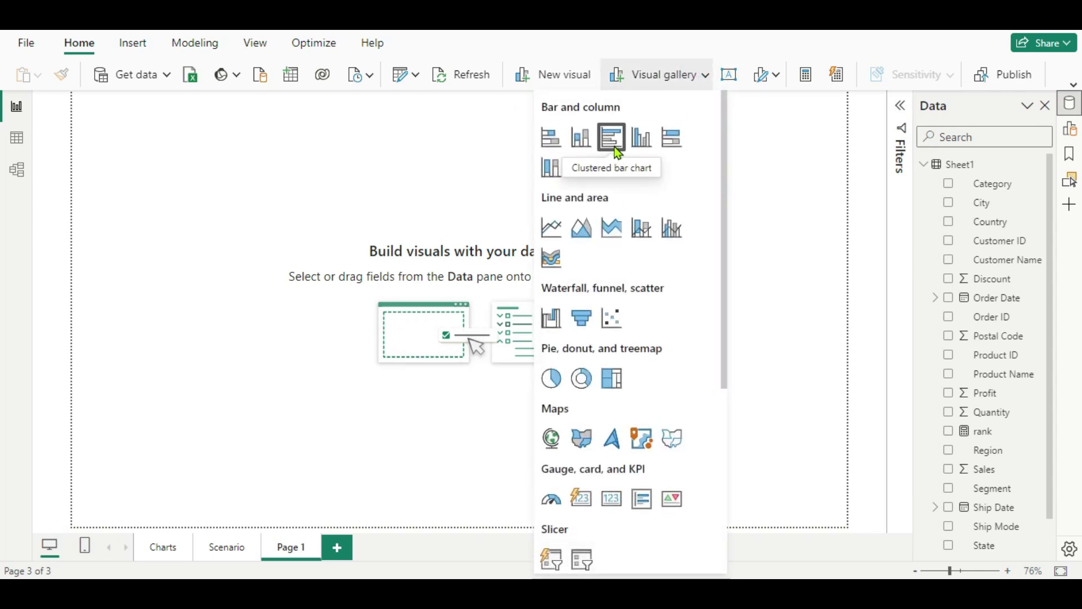
left_click(612, 139)
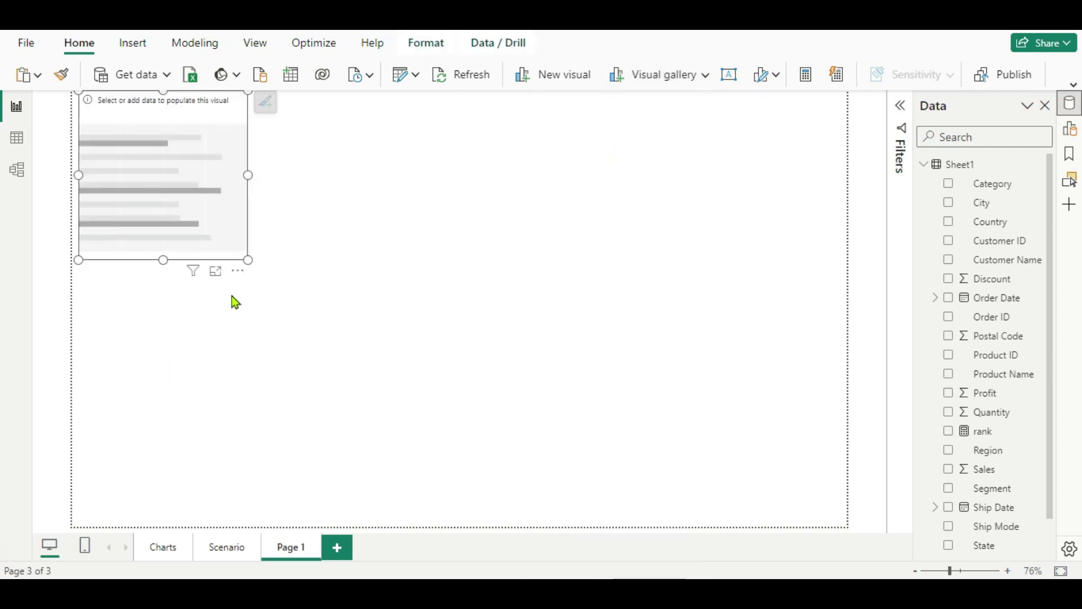
left_click_drag(247, 260, 519, 383)
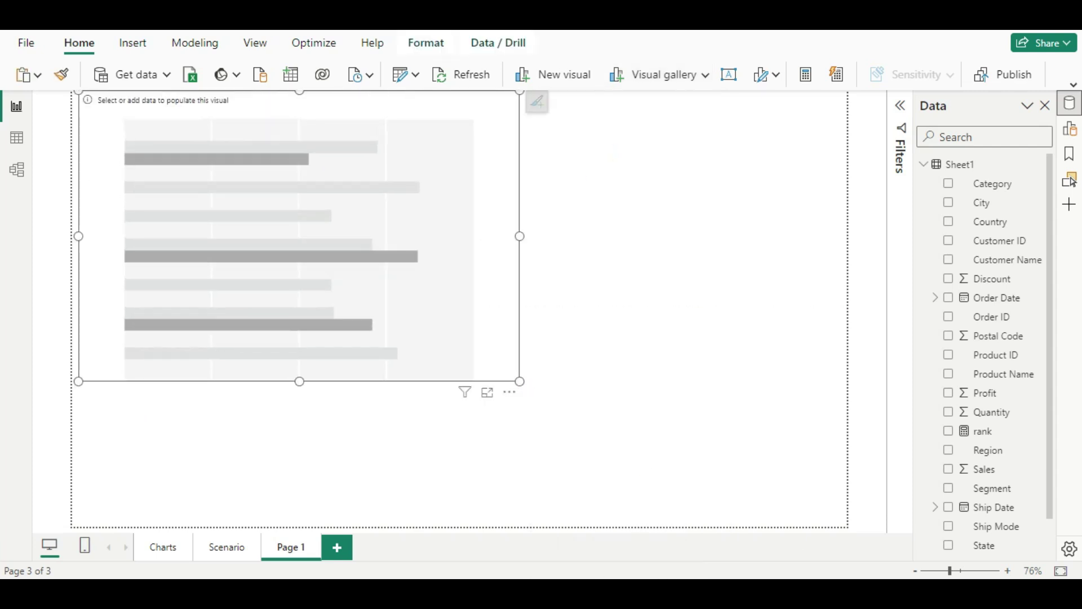
Step: Fill the bar chart with State and Sales, and enlarge it to nearly the full page height
scroll(991, 443, "down", 1)
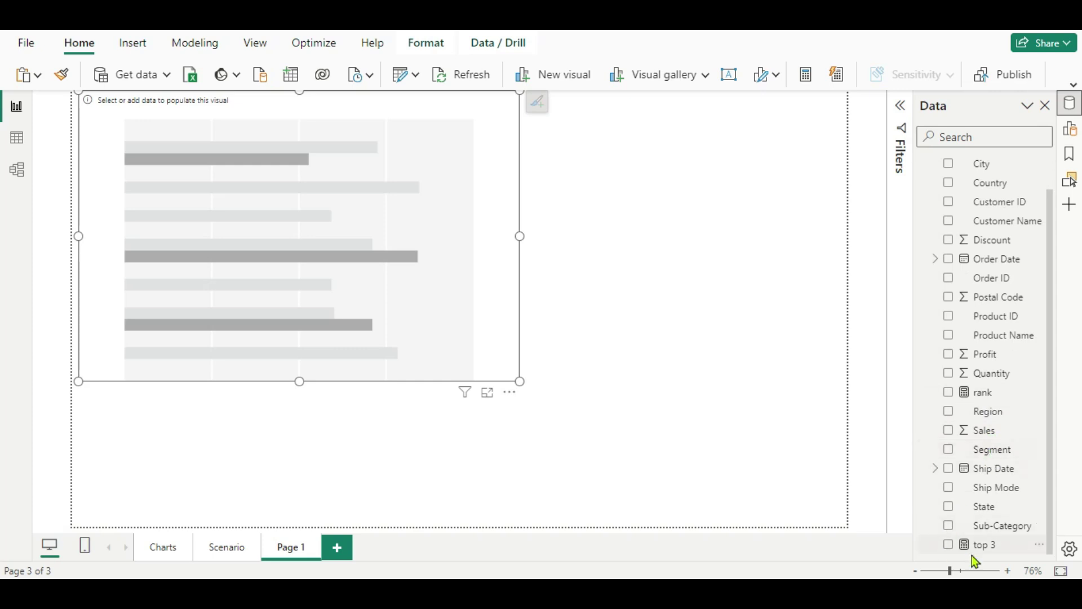
left_click(948, 508)
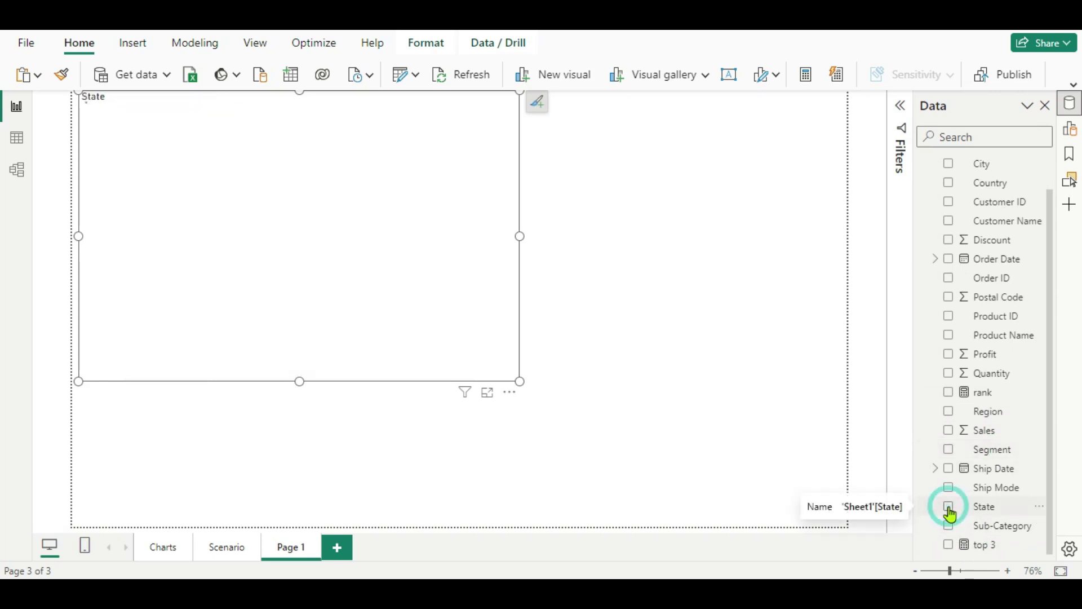
left_click(947, 431)
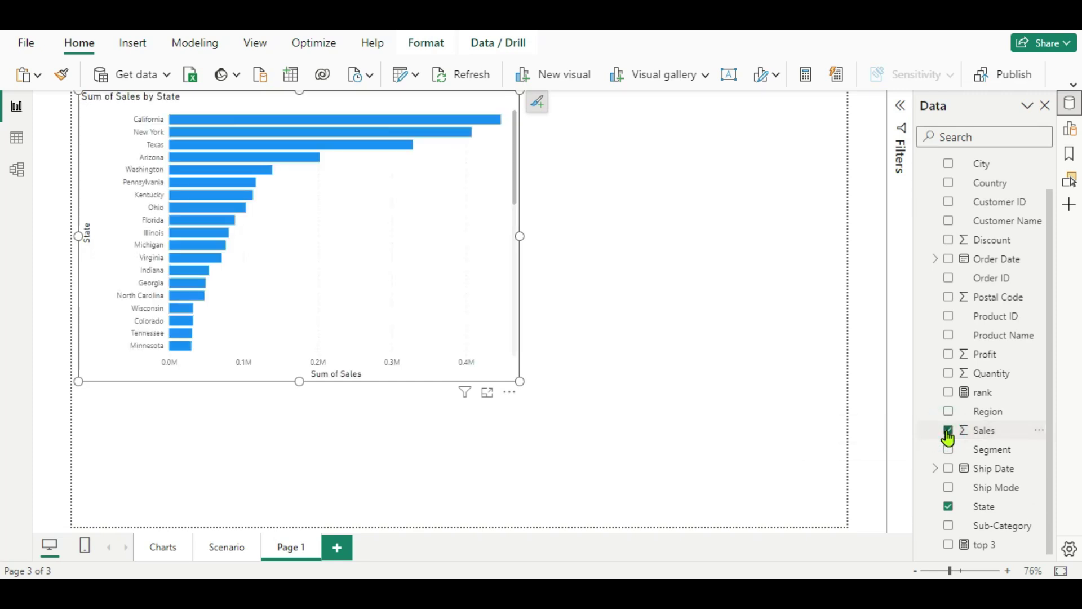
left_click_drag(517, 378, 569, 510)
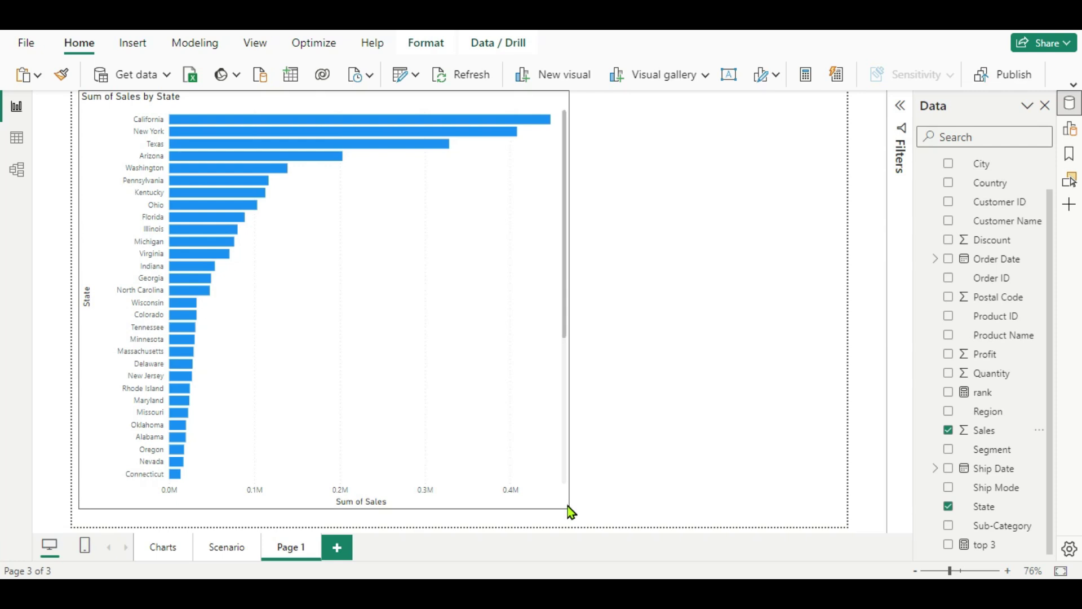
left_click(567, 505)
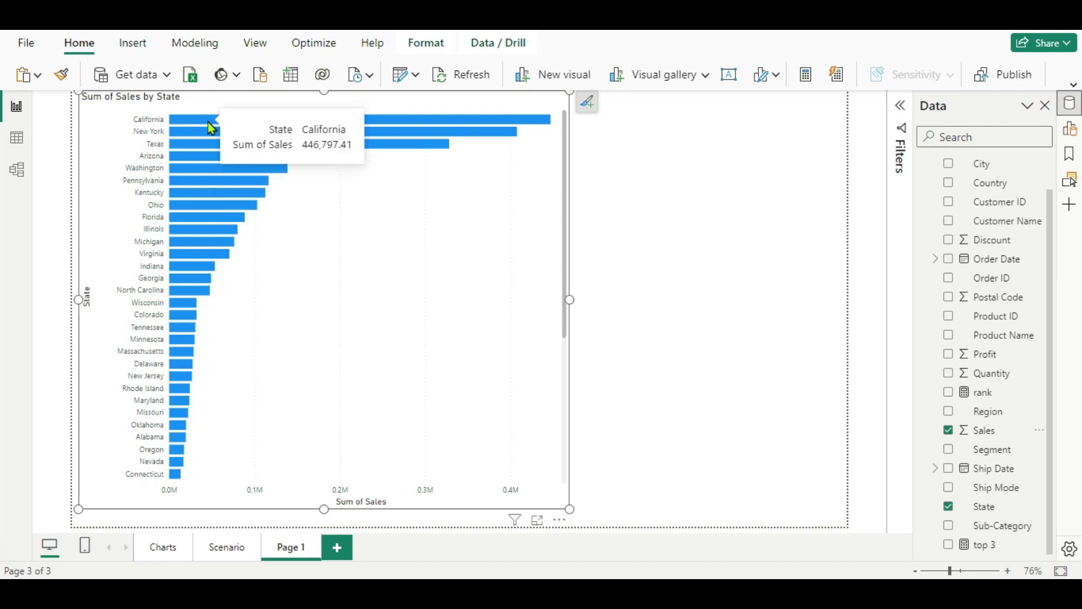
Step: Review the DAX formula of the rank measure
mouse_move(208, 155)
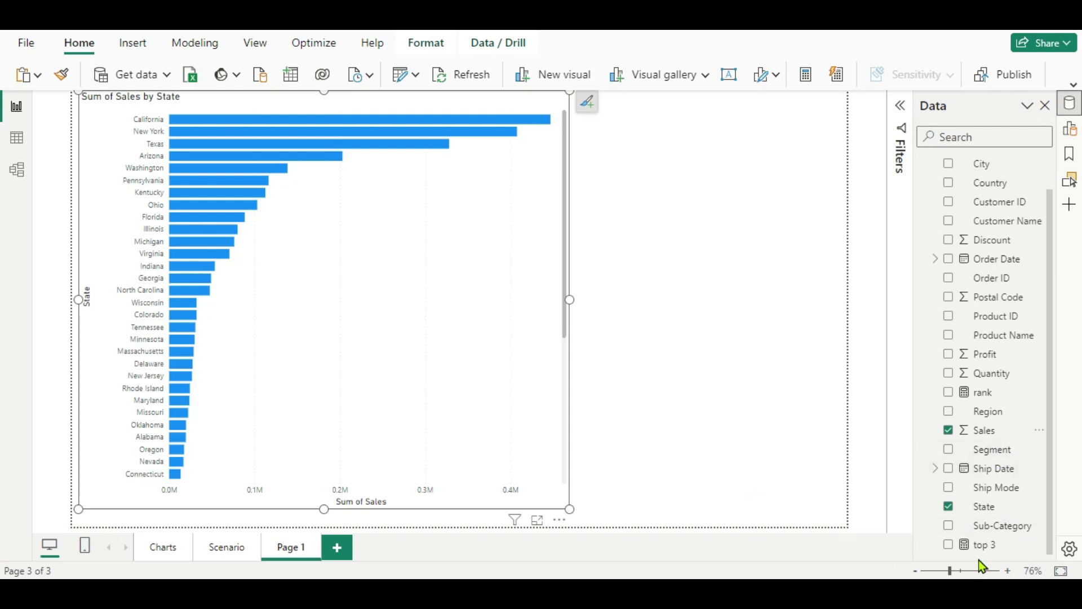
left_click(982, 395)
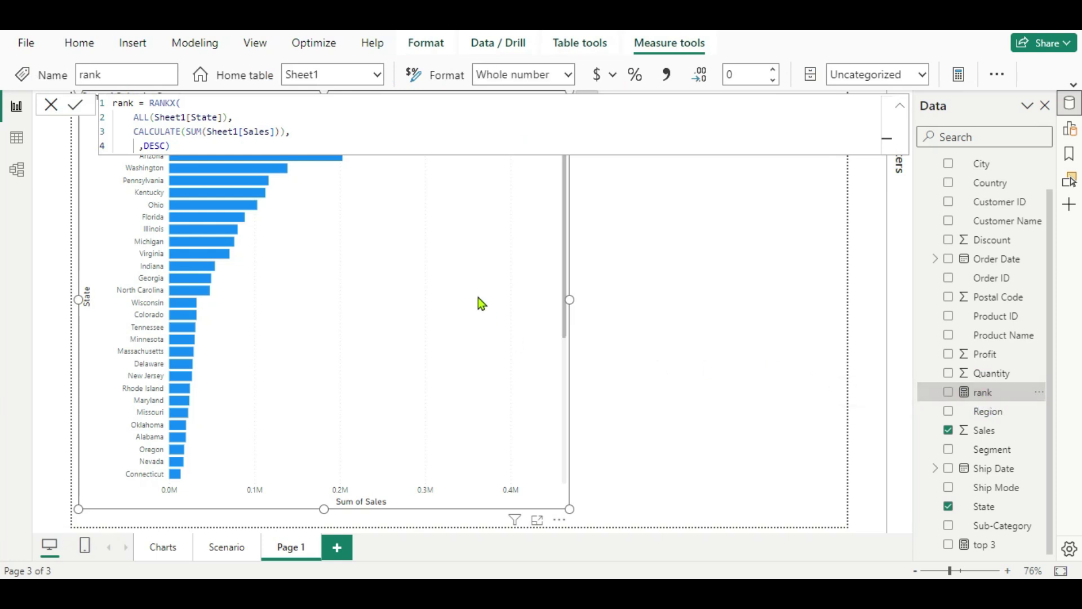
left_click(173, 144)
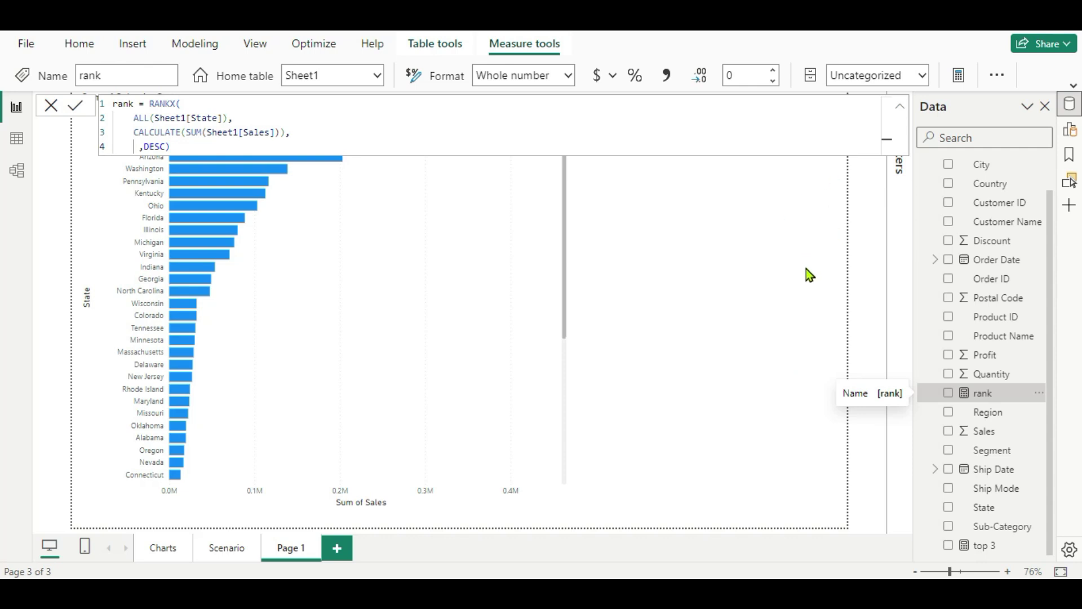
Step: Insert a table visual beside the bar chart with the State, Sales and rank fields
left_click(79, 44)
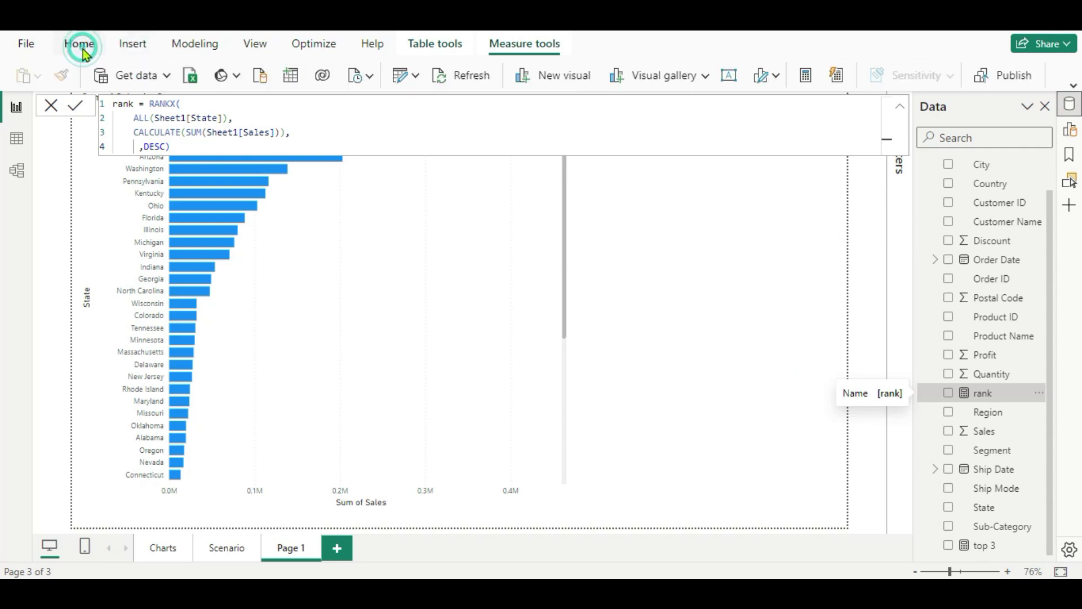
left_click(707, 78)
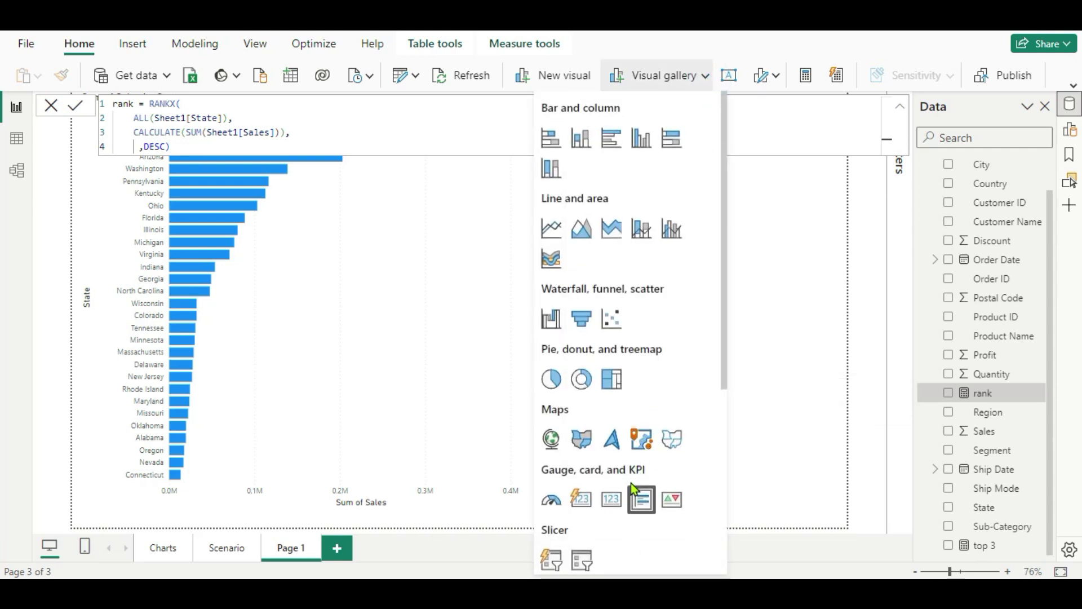
scroll(630, 483, "down", 2)
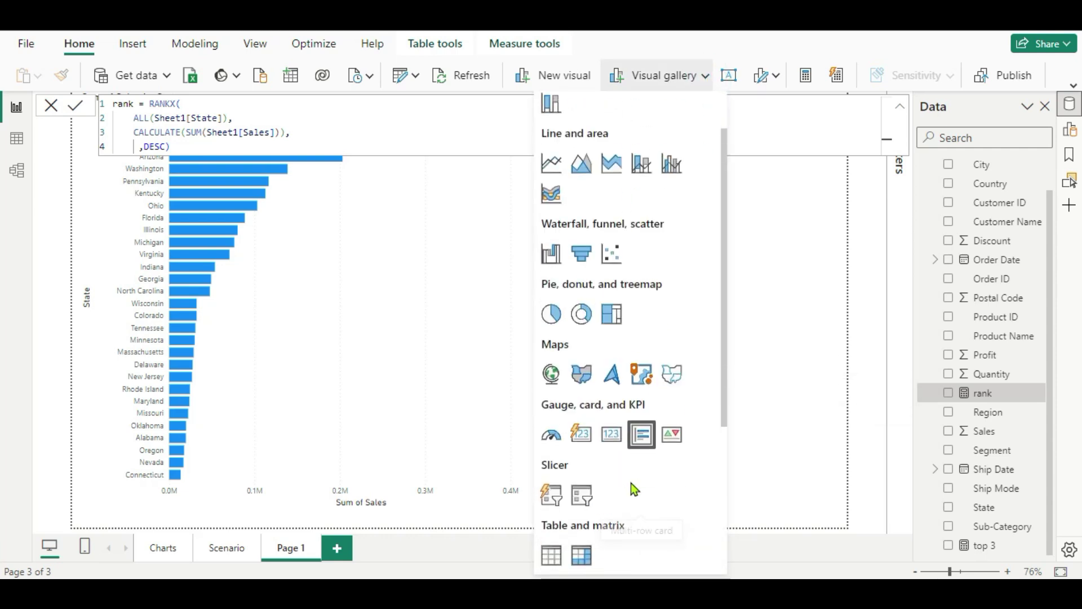
left_click(558, 549)
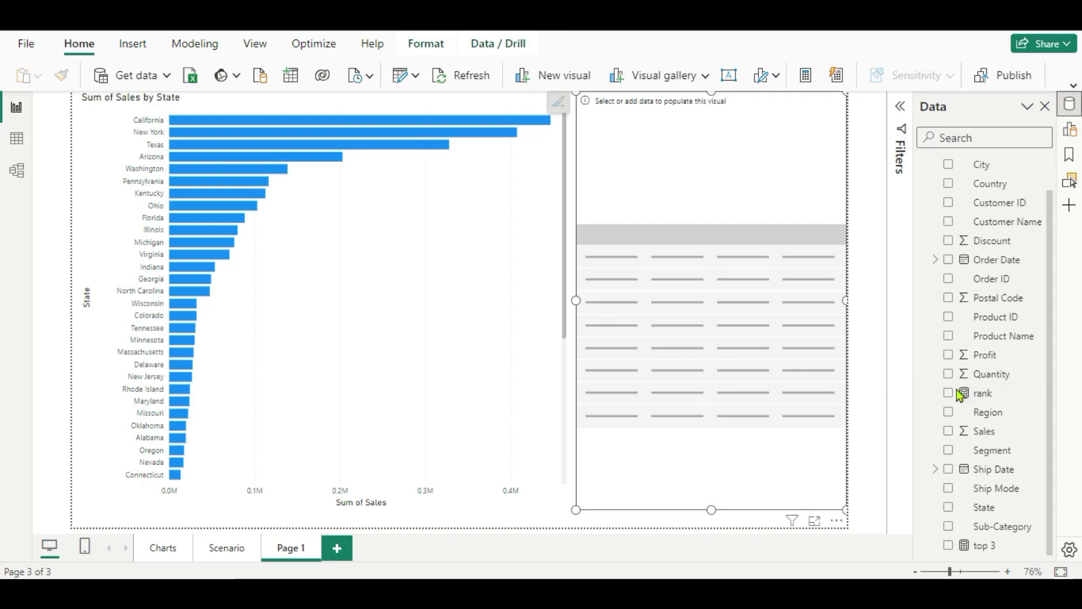
left_click(949, 508)
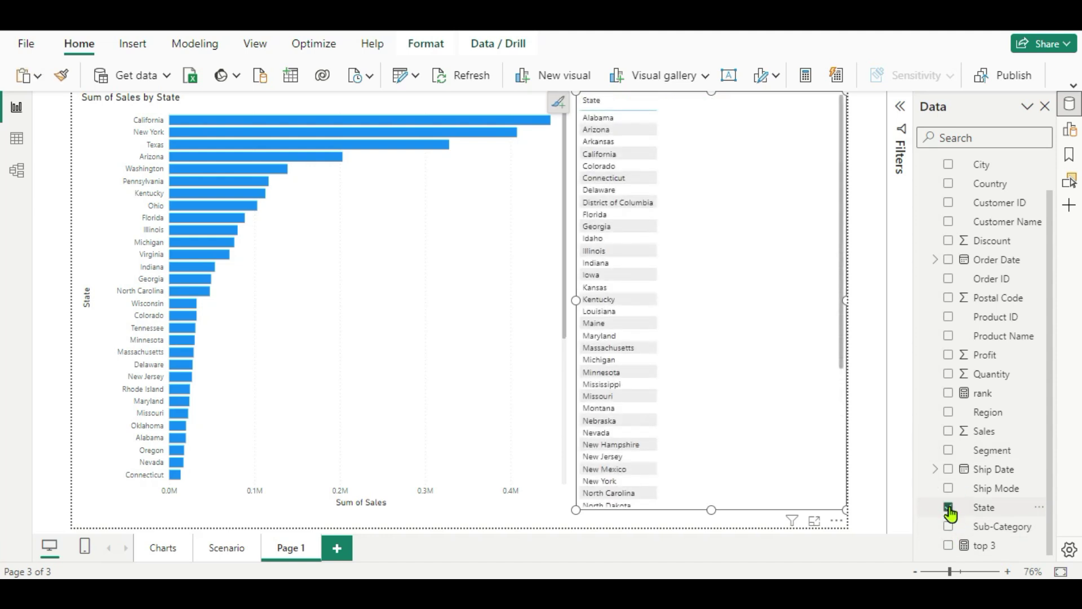
left_click(949, 431)
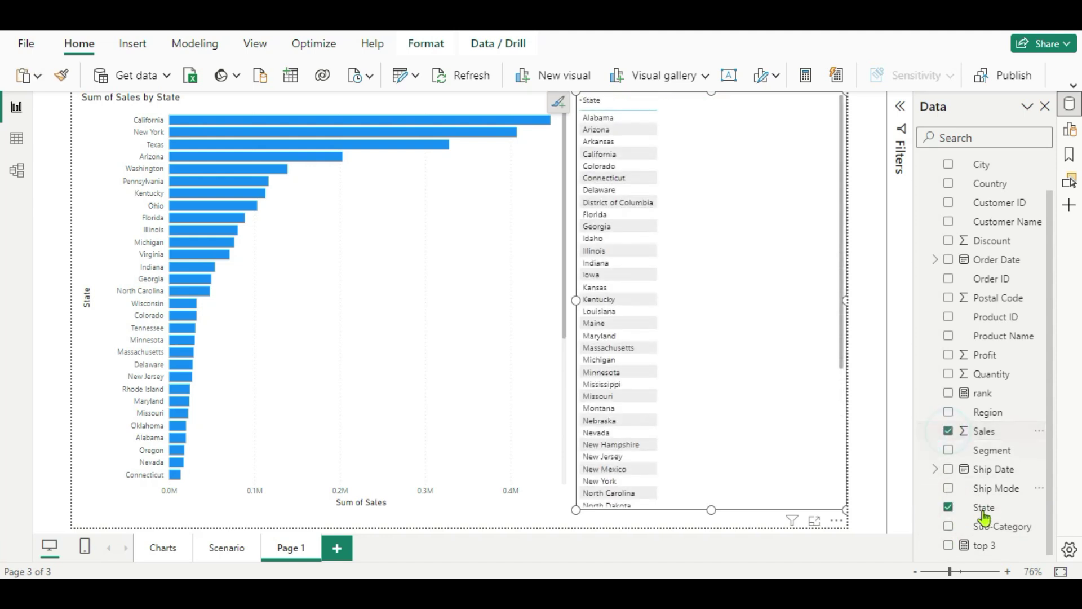
left_click(984, 395)
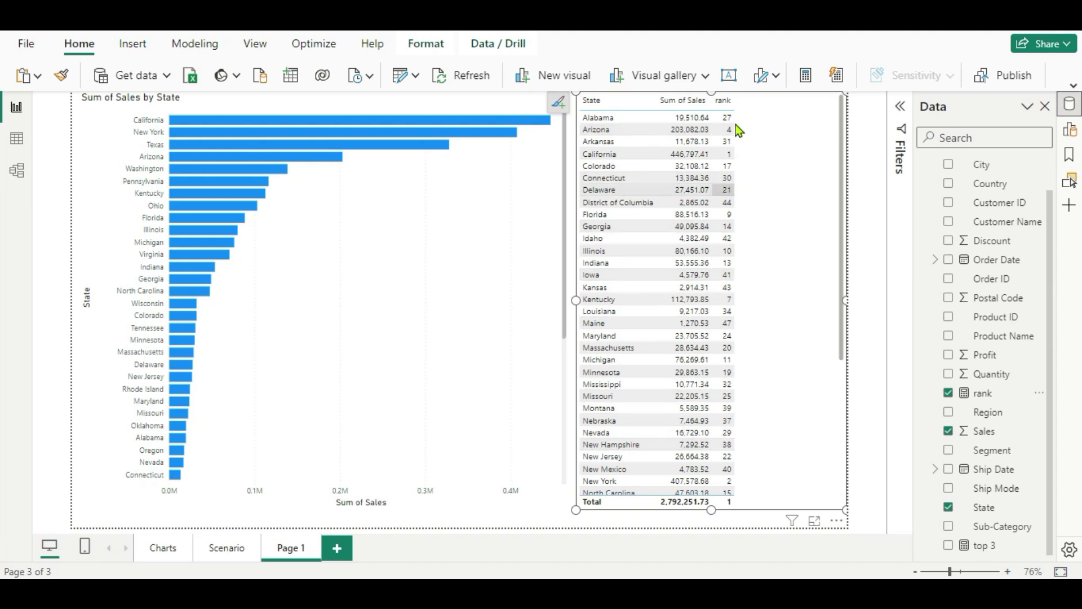
Step: Sort the table by rank in ascending order
left_click(725, 101)
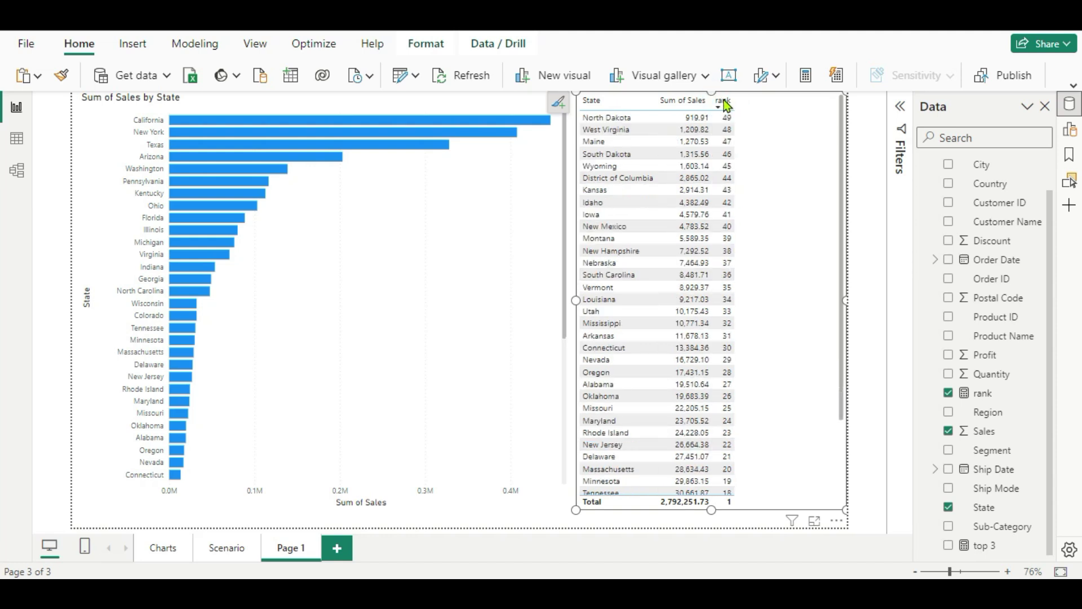
left_click(725, 101)
left_click(725, 101)
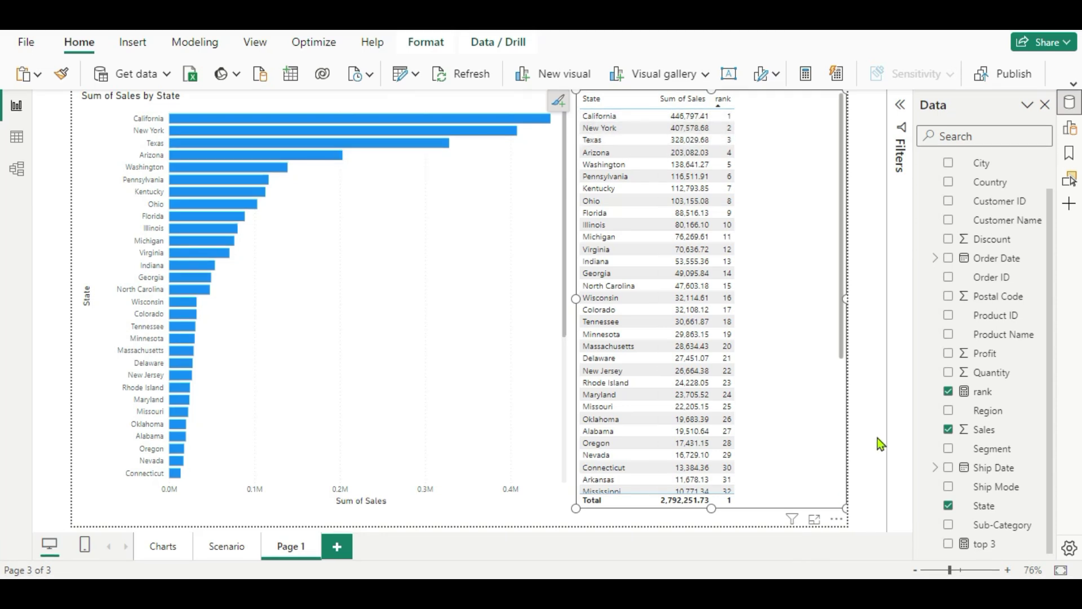
Step: Review the DAX formula of the top 3 measure
left_click(986, 545)
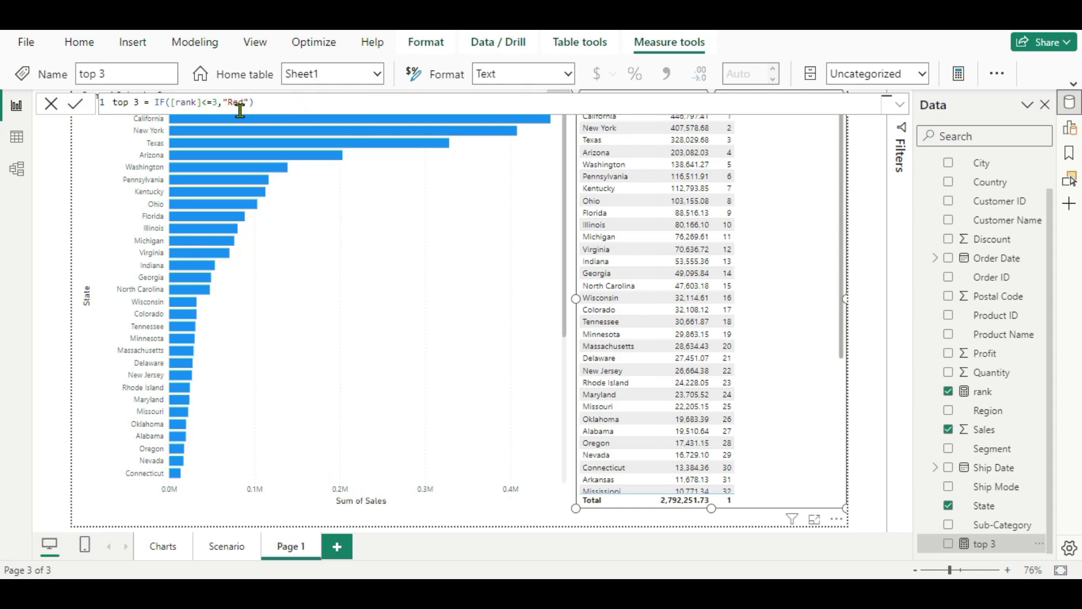
mouse_move(250, 156)
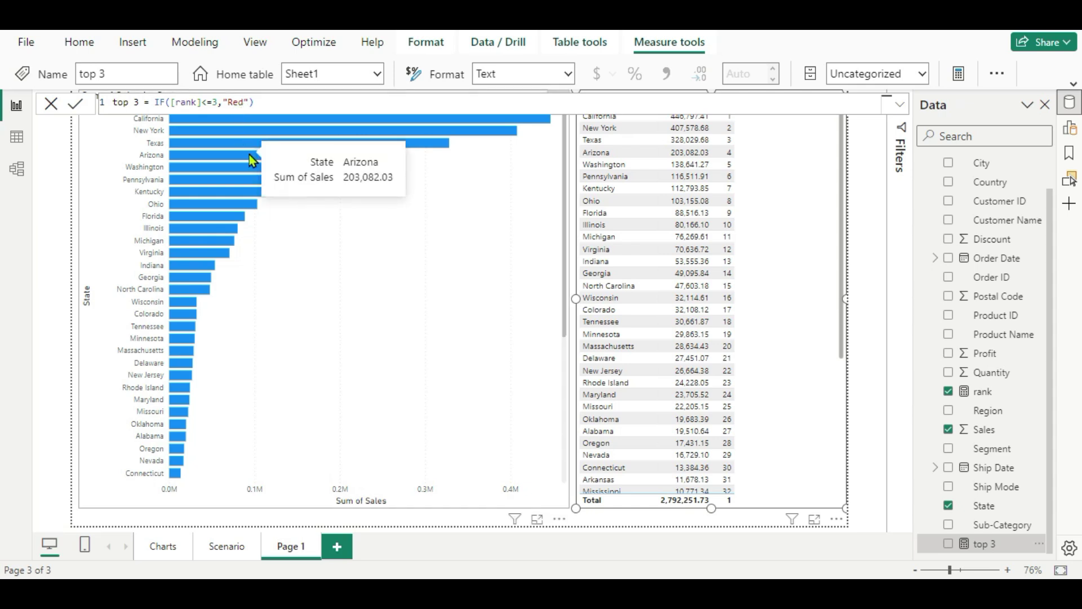
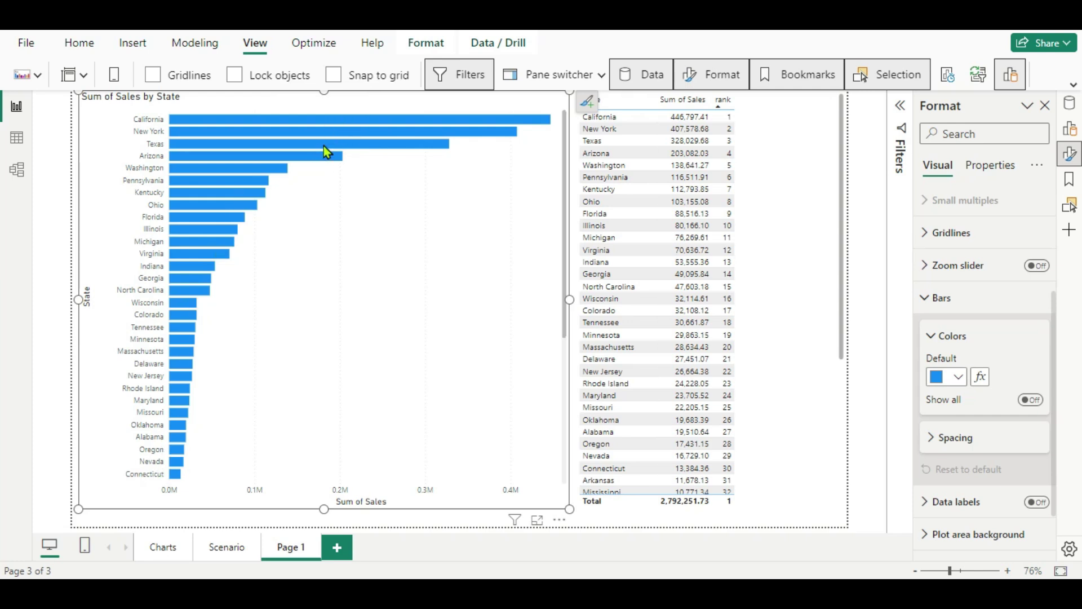
Step: Apply conditional formatting to the chart's bar colors, using the Field value format style based on the top 3 measure
mouse_move(322, 155)
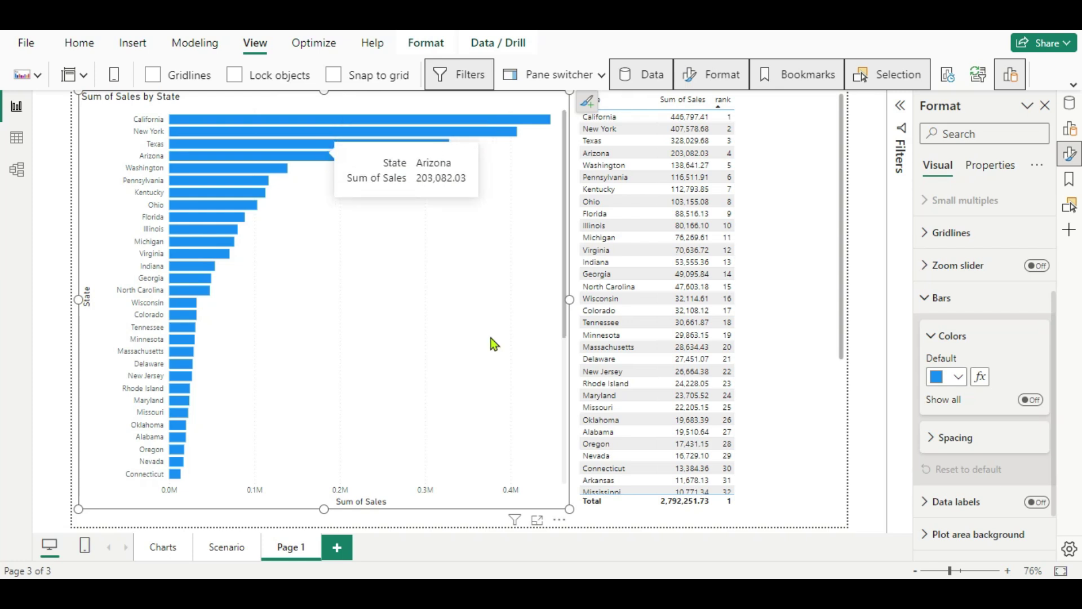
left_click(980, 377)
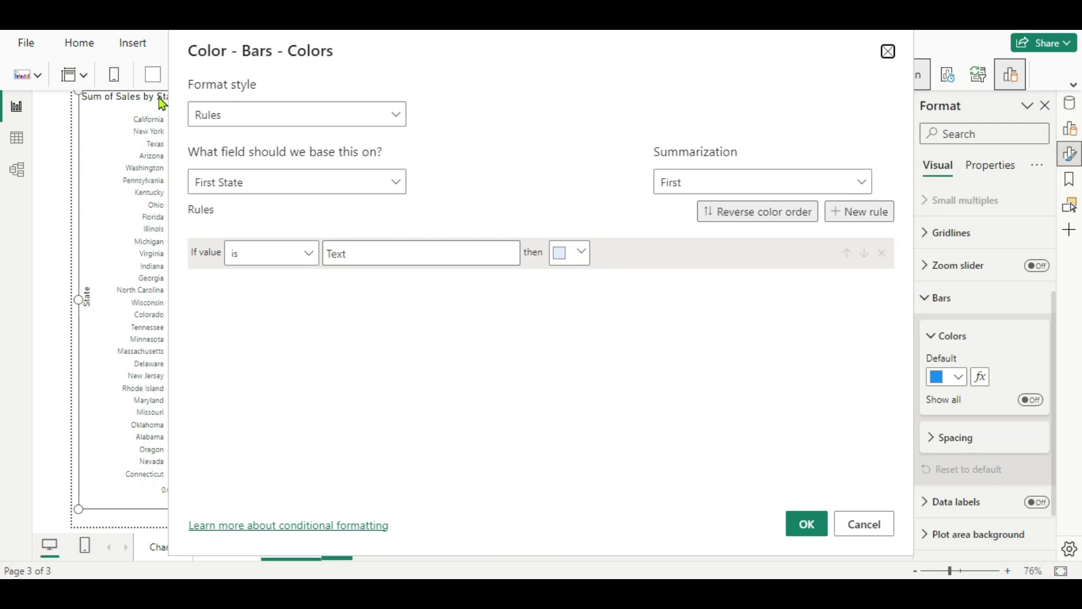
left_click(395, 115)
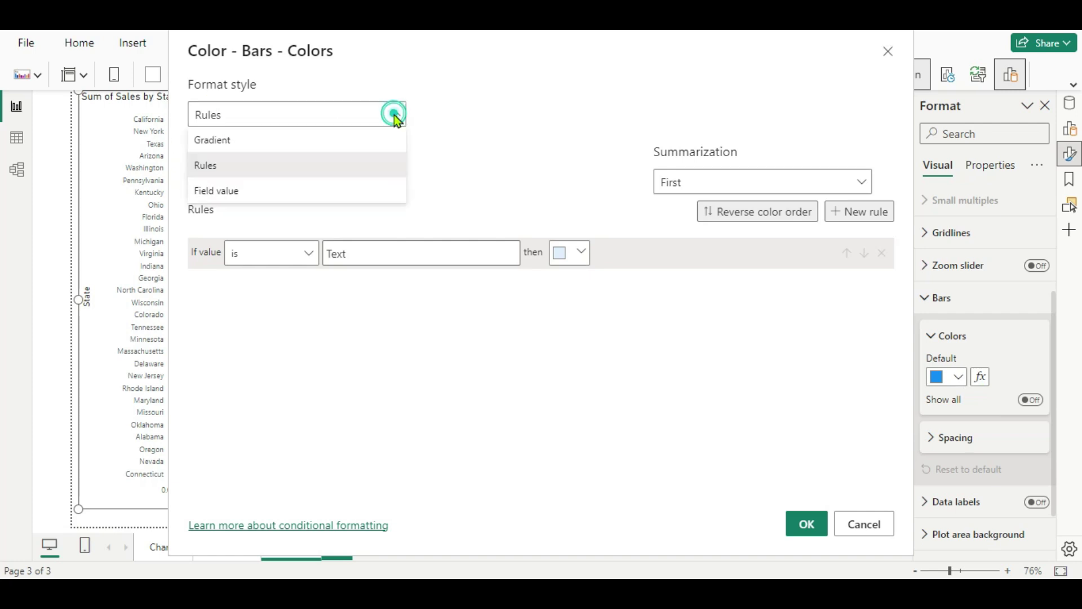
left_click(225, 194)
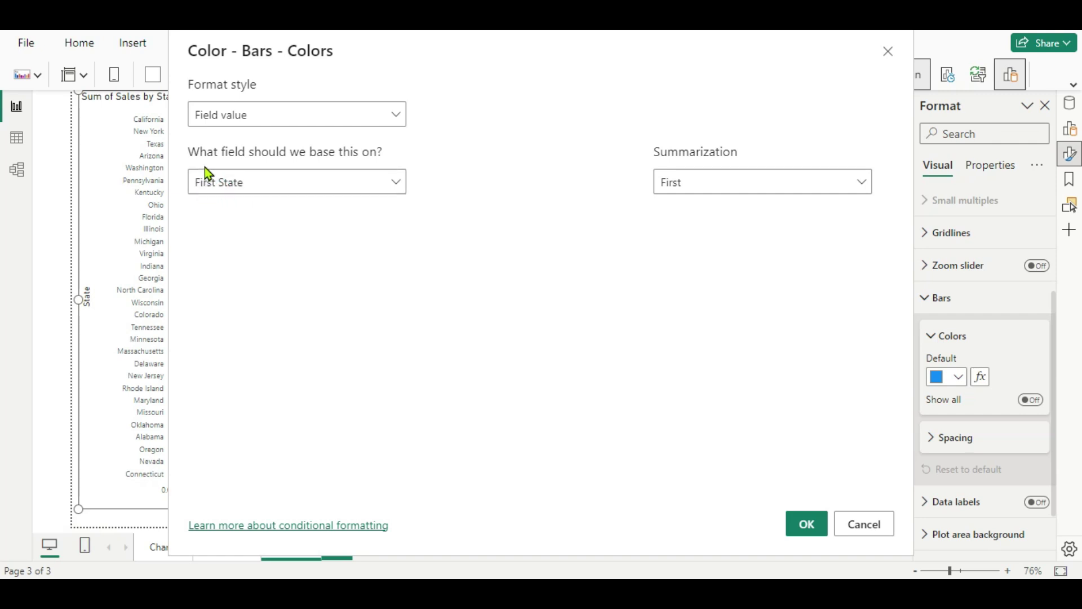
left_click(396, 183)
left_click(206, 236)
left_click(202, 238)
scroll(259, 338, "down", 1)
scroll(258, 338, "down", 3)
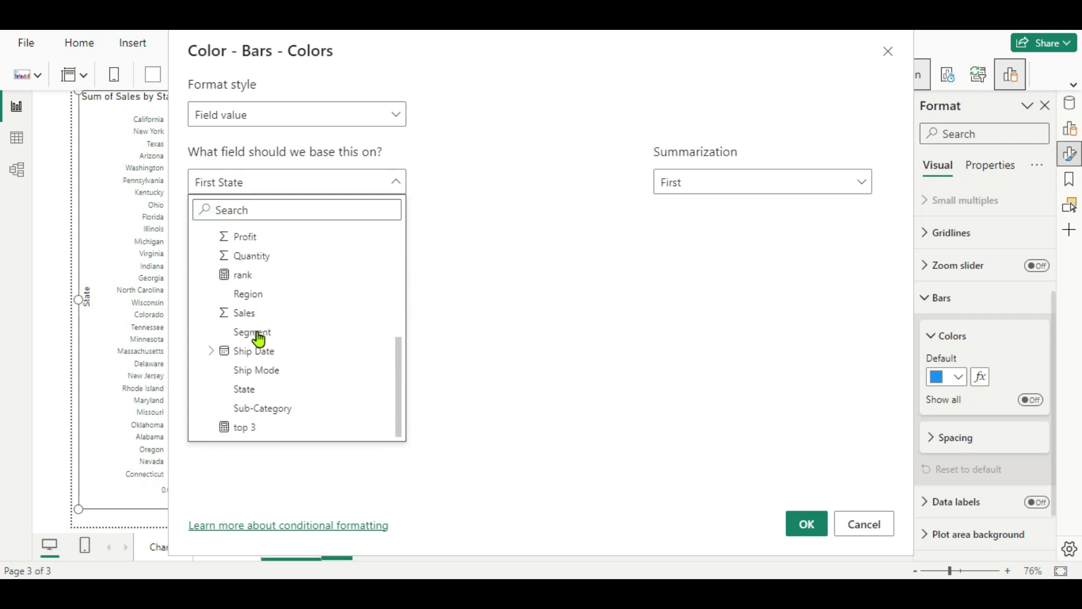
left_click(238, 438)
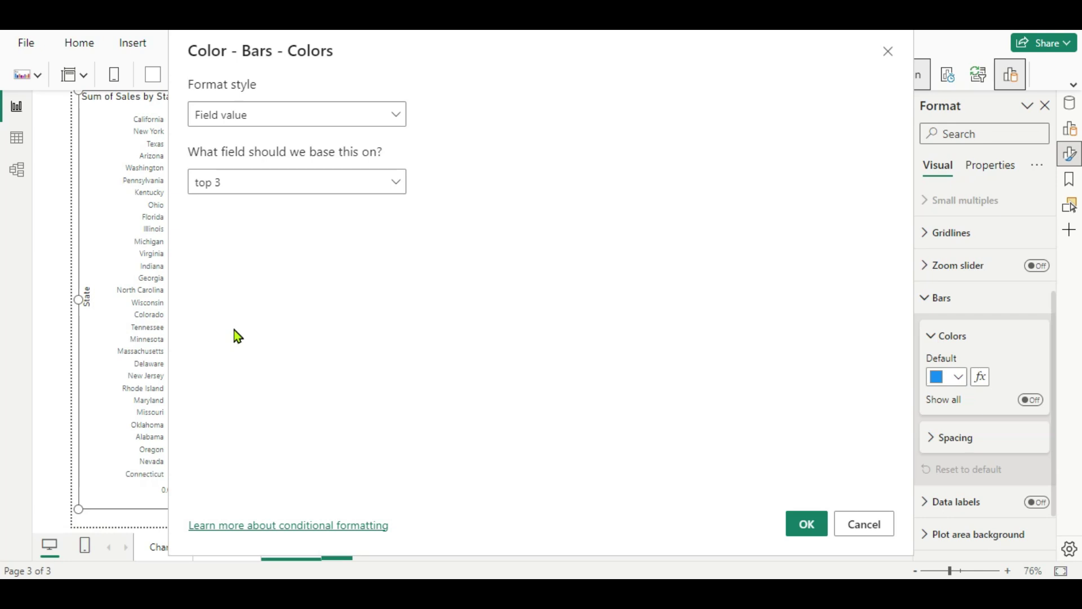
left_click(814, 524)
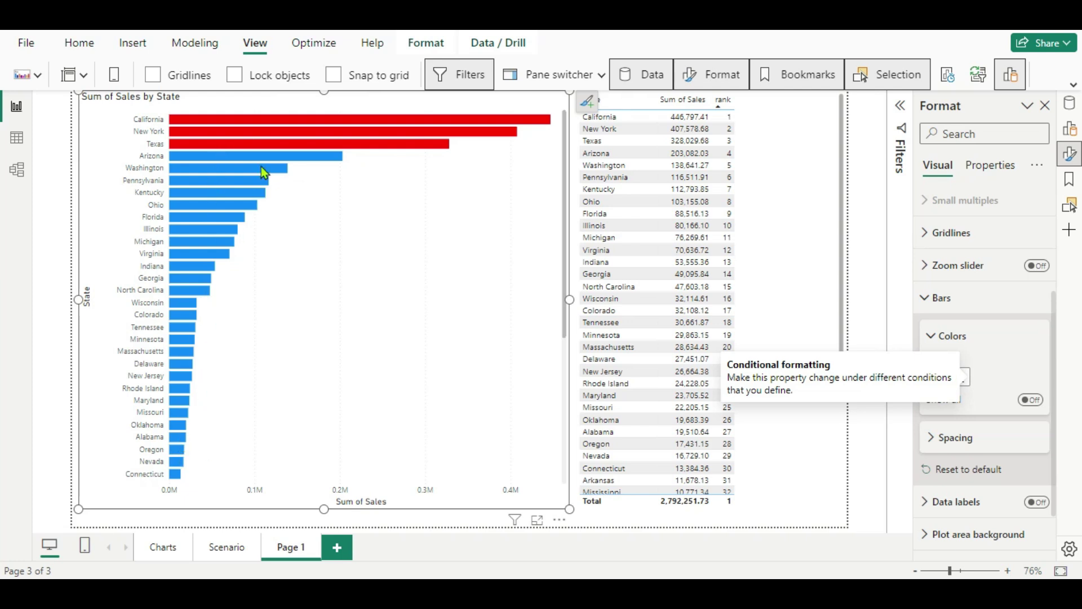
Step: Filter the bar chart to the top 12 states by Sum of Sales, using a Top N filter on State
mouse_move(265, 164)
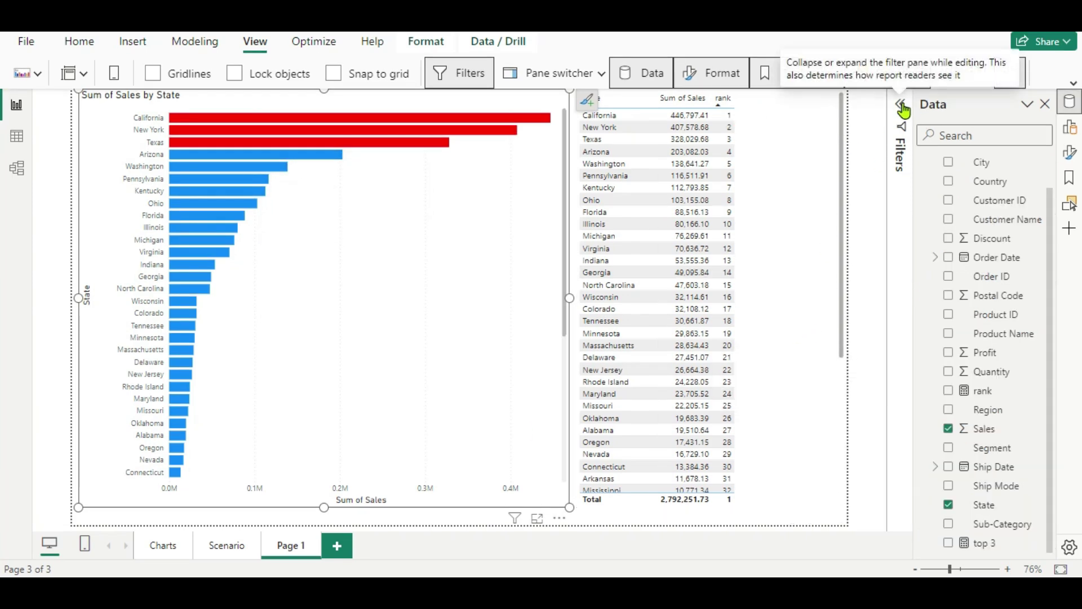
left_click(901, 106)
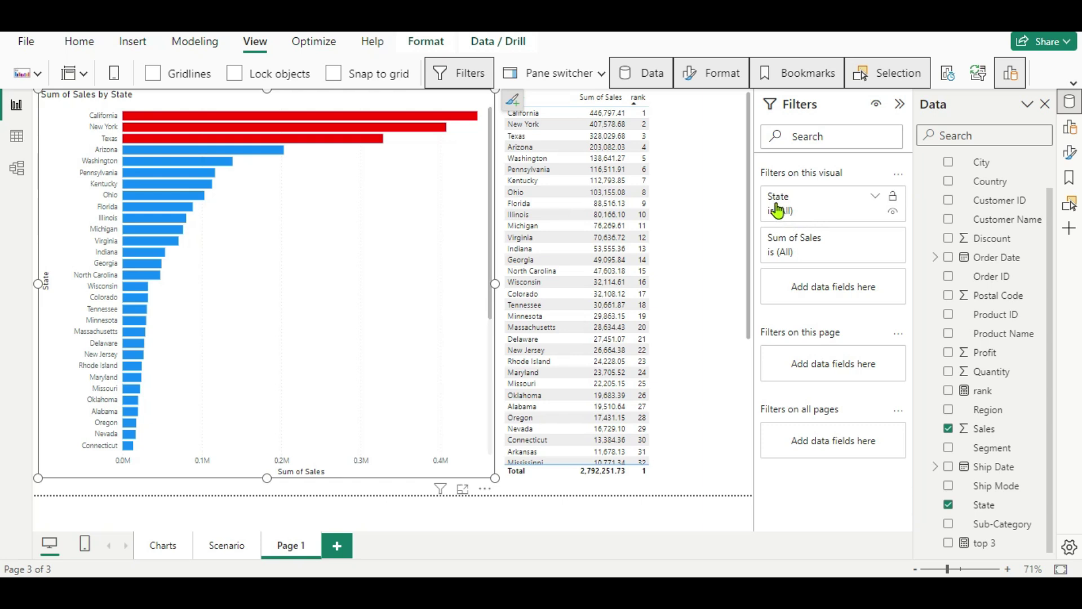
left_click(875, 197)
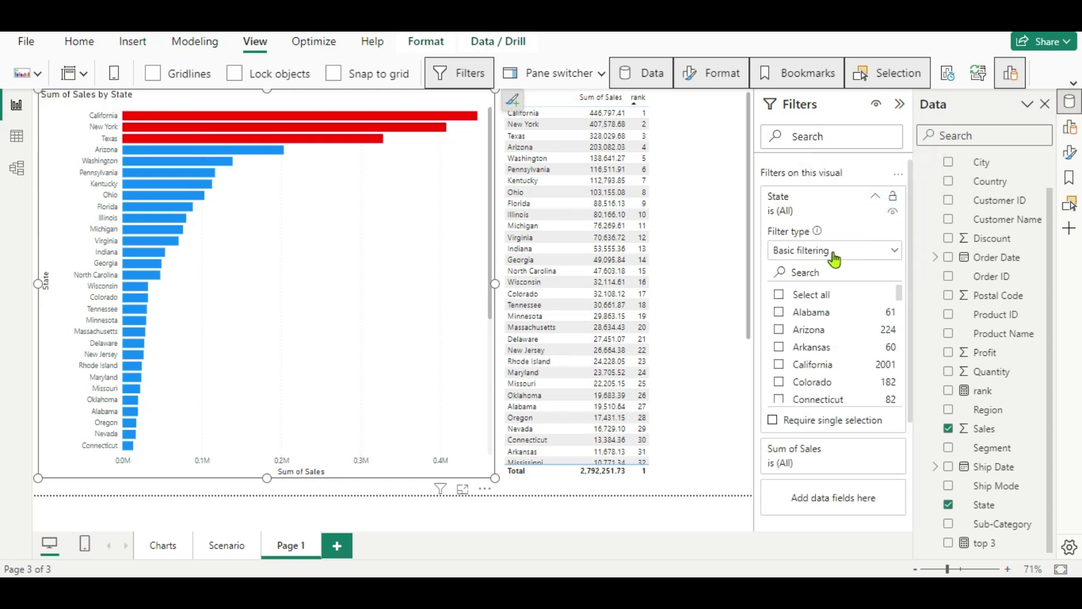
left_click(896, 253)
left_click(785, 313)
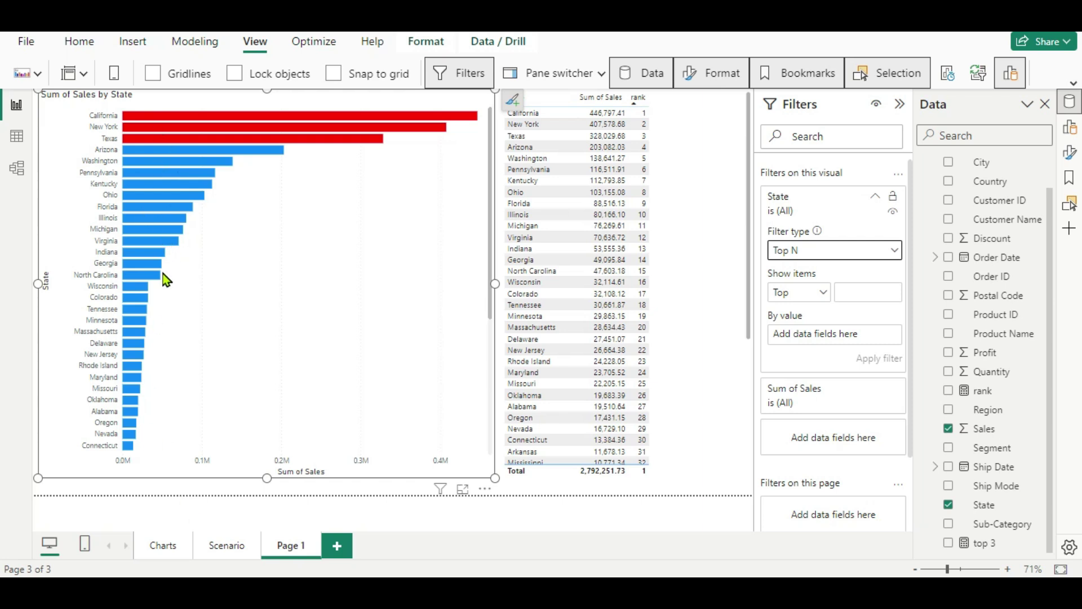
left_click(856, 297)
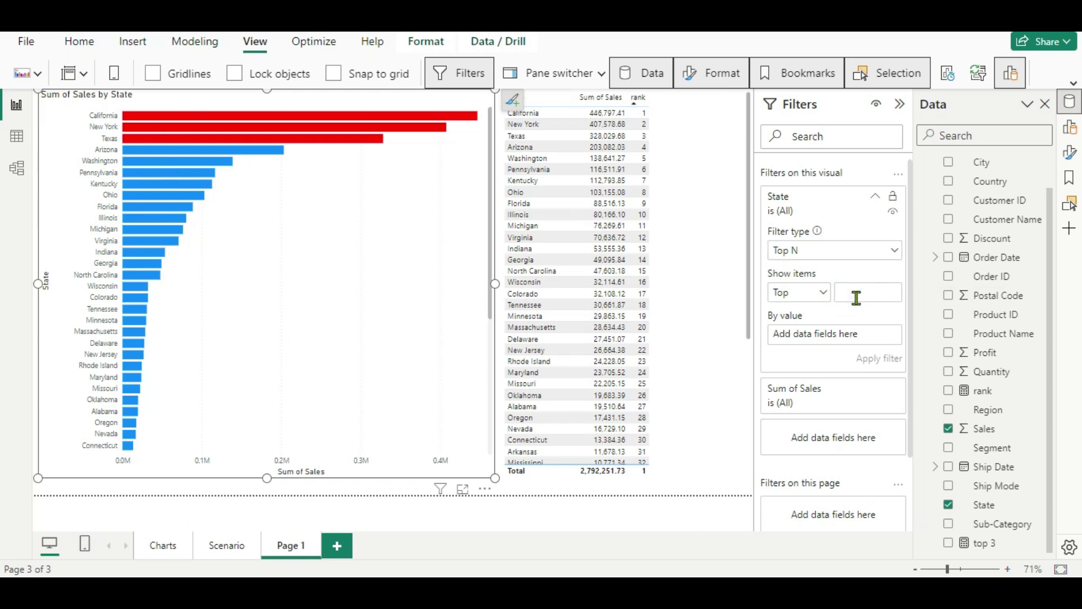
type("12")
left_click_drag(981, 429, 817, 338)
left_click(870, 364)
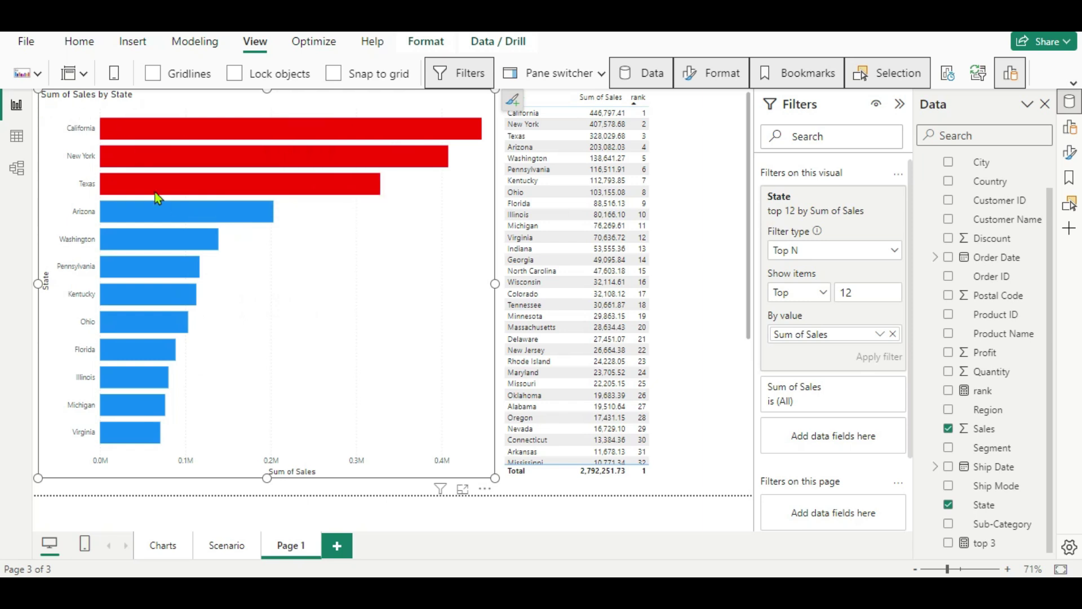
mouse_move(188, 195)
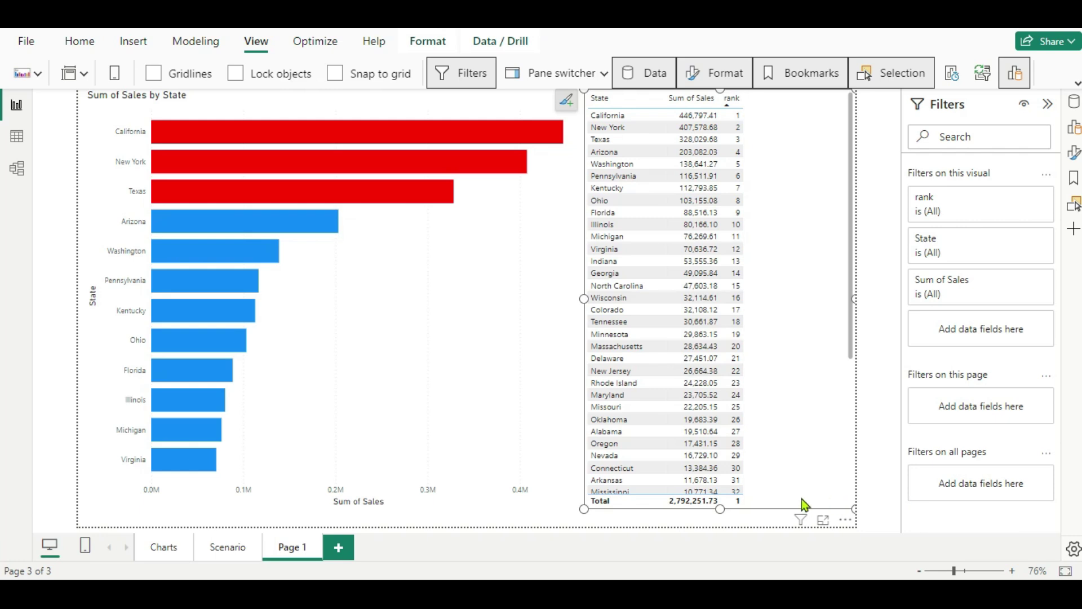
Step: Turn on conditional font color for the State column in the table's cell elements
left_click(1074, 152)
scroll(991, 369, "down", 8)
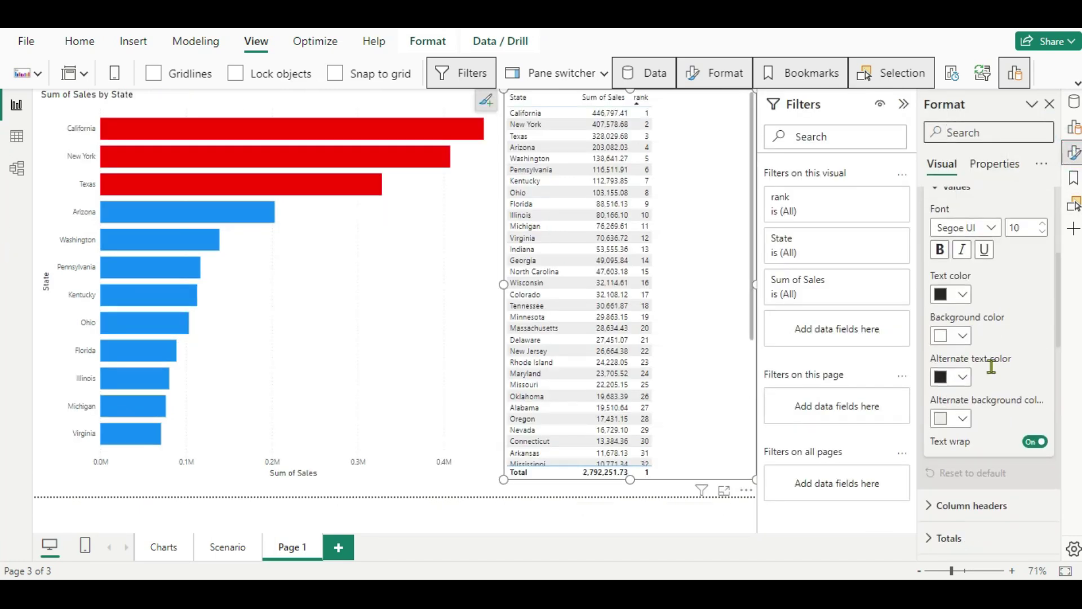
scroll(994, 372, "down", 4)
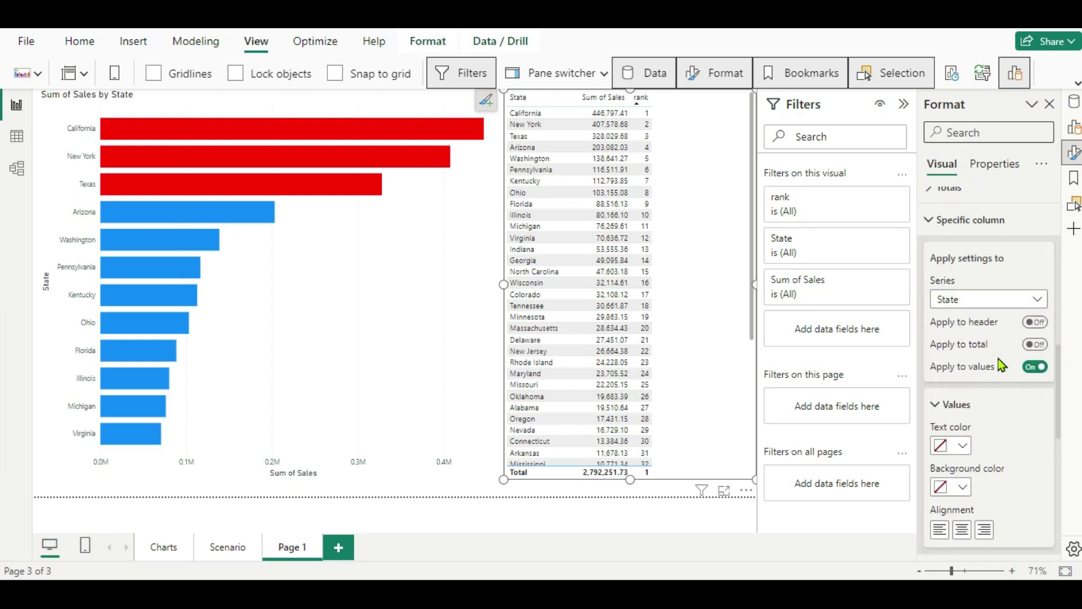
scroll(999, 360, "down", 6)
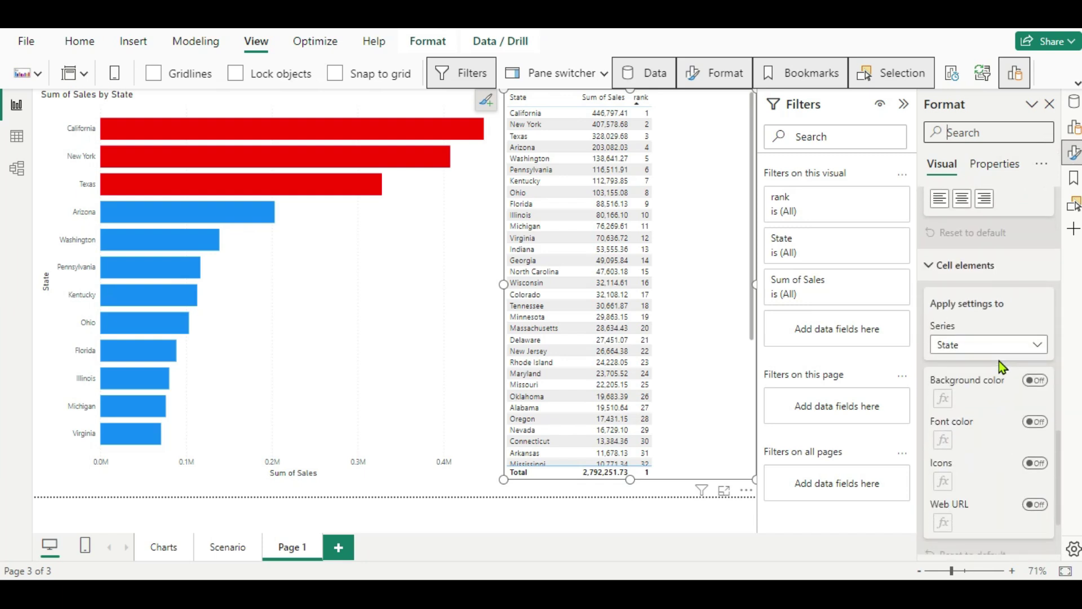
scroll(998, 361, "up", 1)
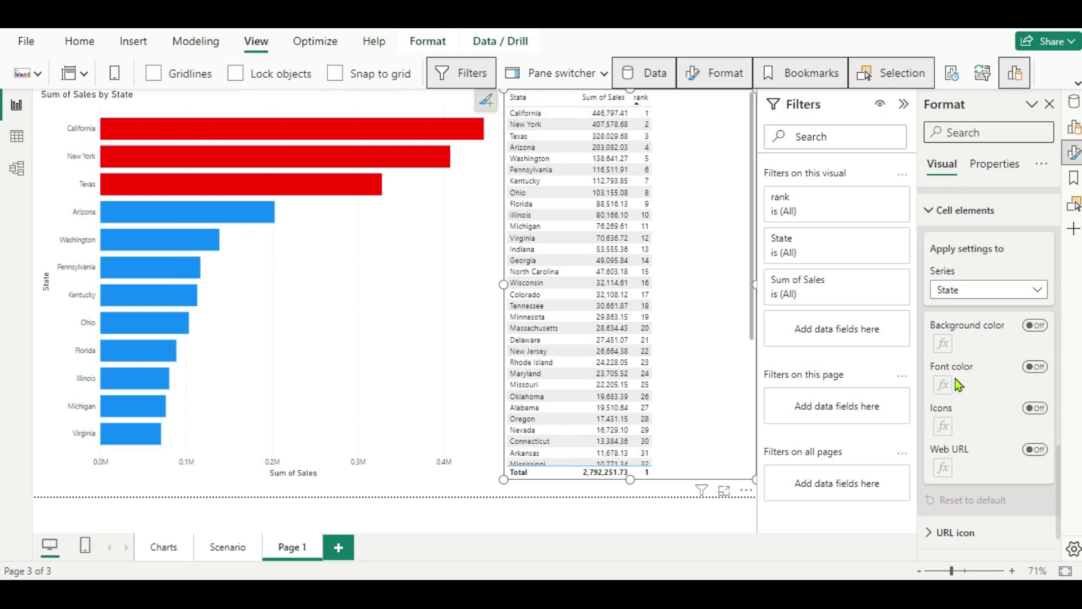
left_click(1031, 368)
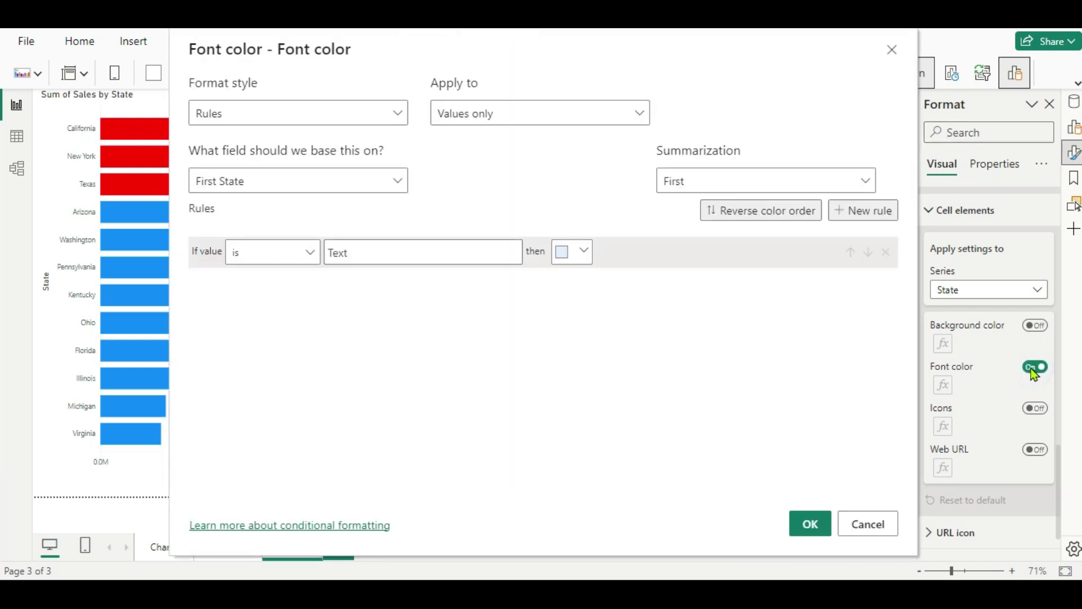
Step: Base the State column's font color on the top 3 measure with the Field value format style, and collapse the filters
left_click(400, 116)
left_click(292, 190)
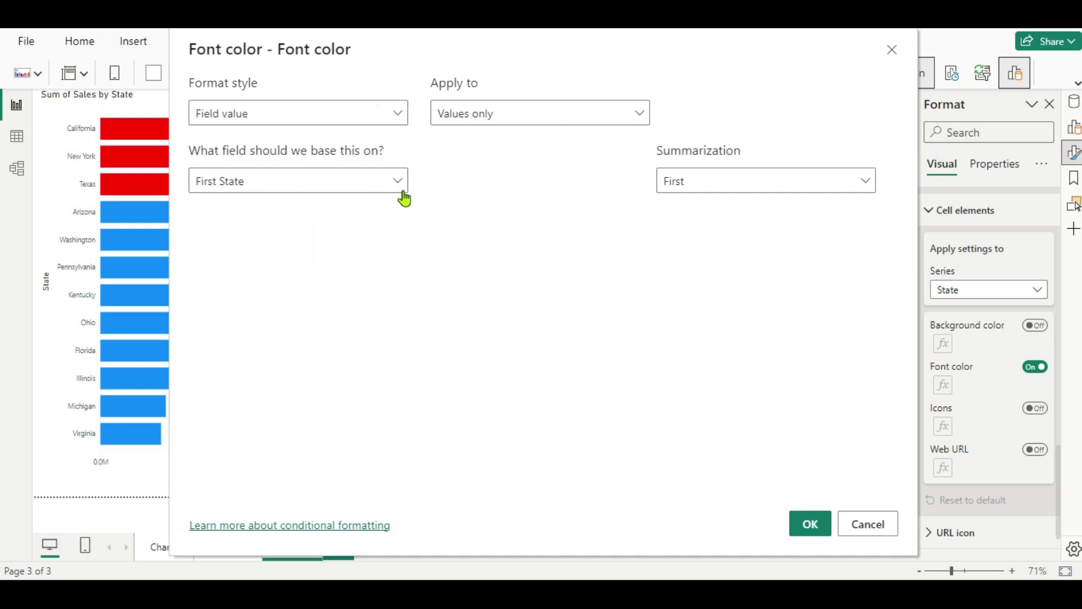
left_click(397, 189)
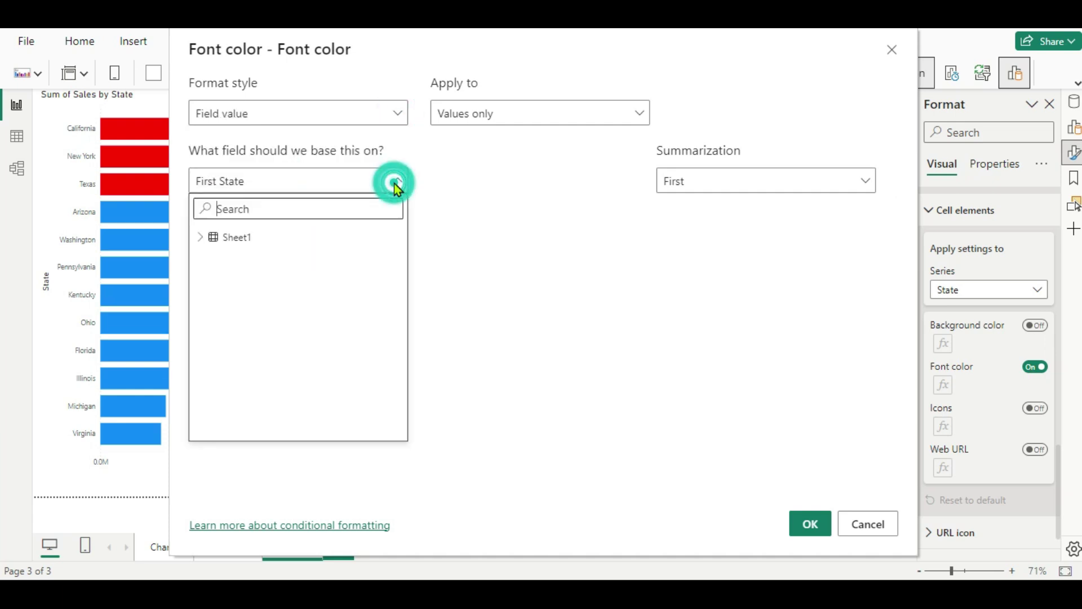
left_click(201, 238)
scroll(252, 339, "down", 4)
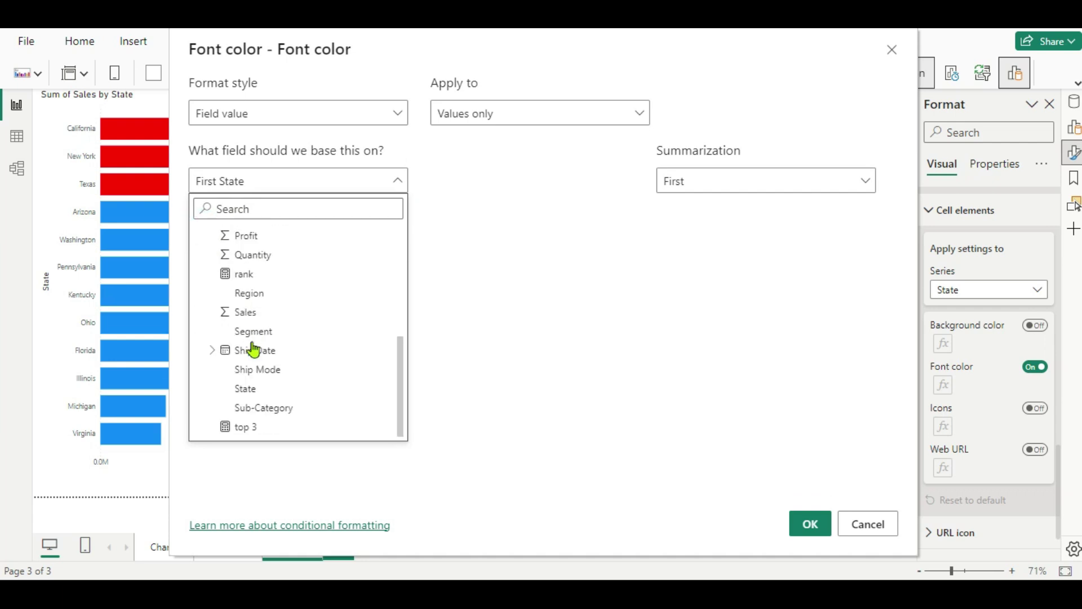
left_click(247, 428)
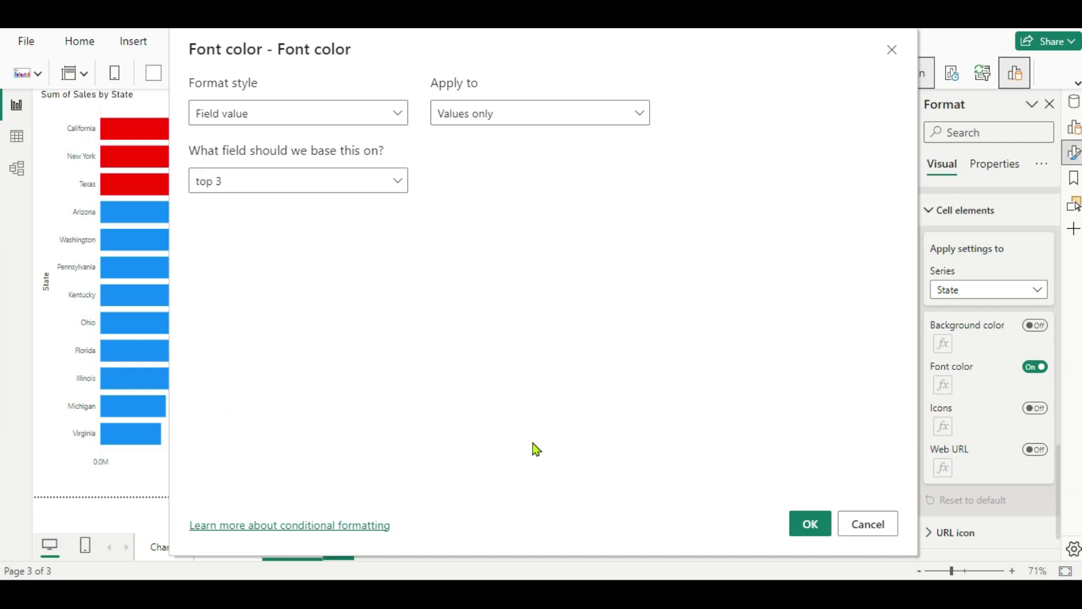
left_click(810, 524)
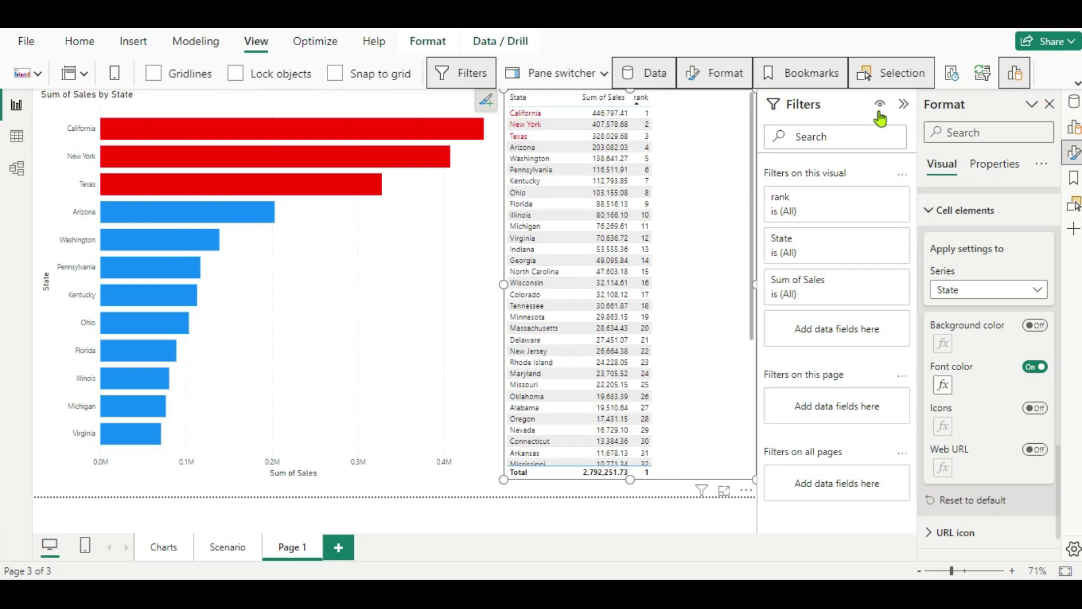
left_click(903, 104)
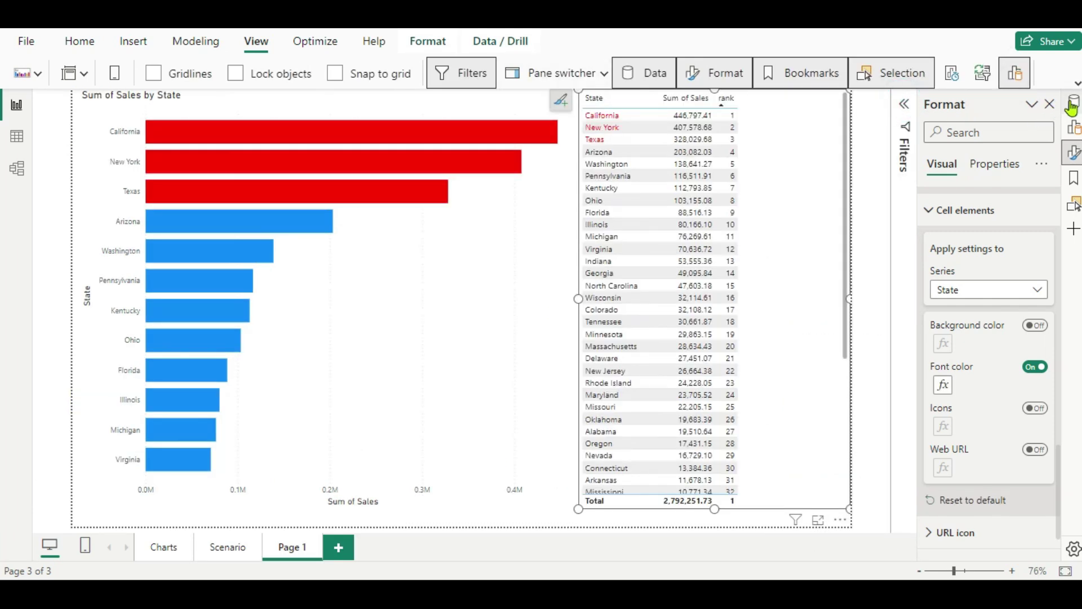
left_click(1052, 105)
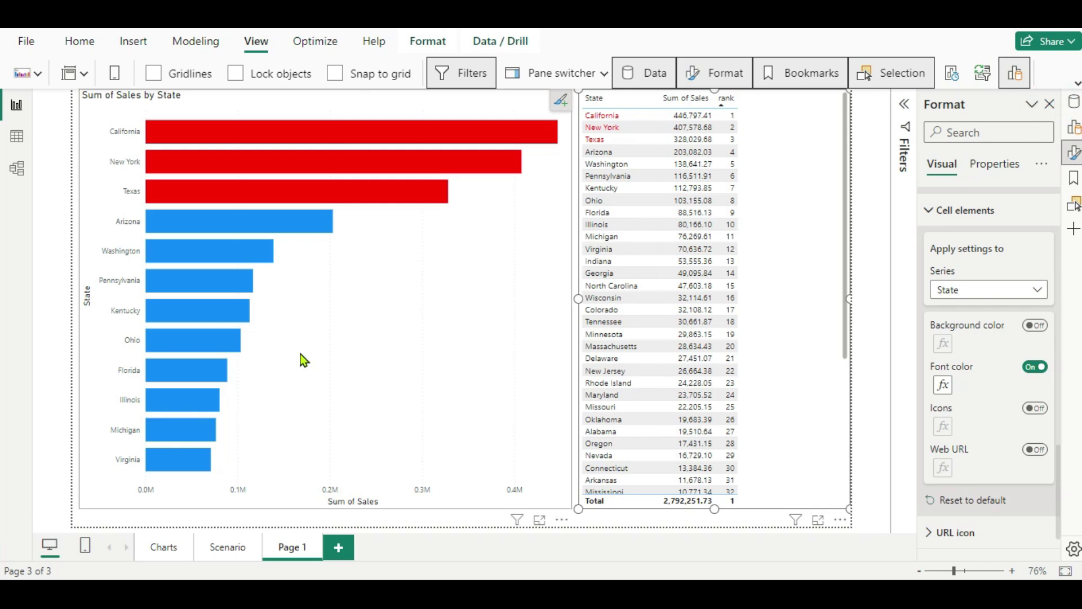